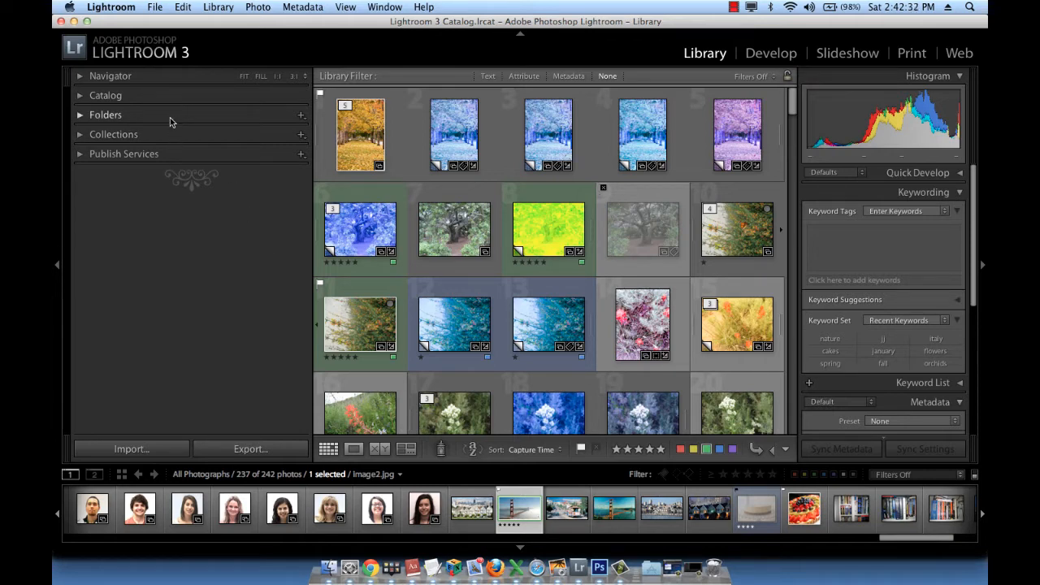
Examine the photo folders stored under Pictures in the Folders list, collapsing the list when done.
click(81, 116)
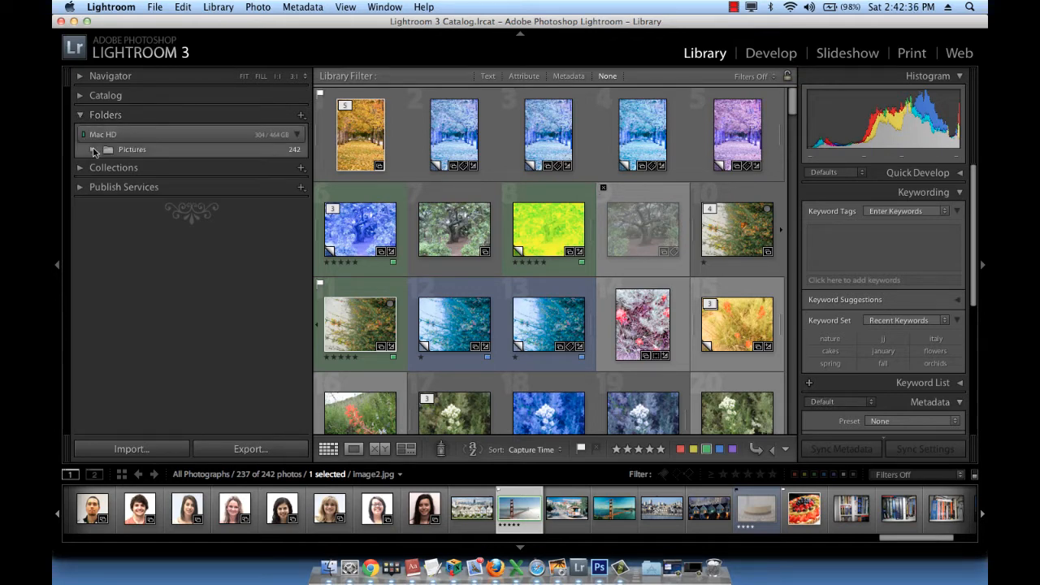
click(94, 150)
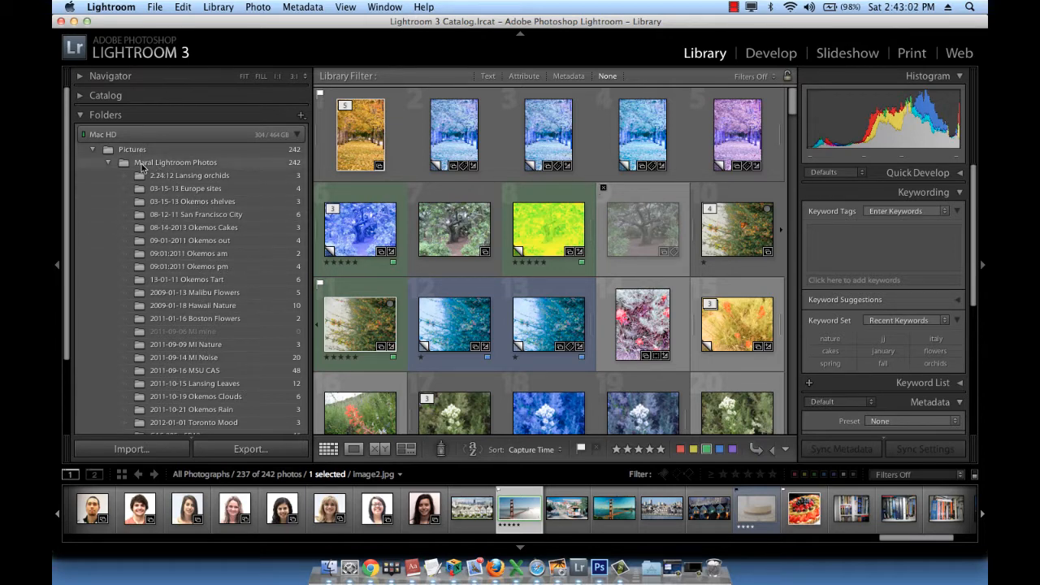
click(81, 116)
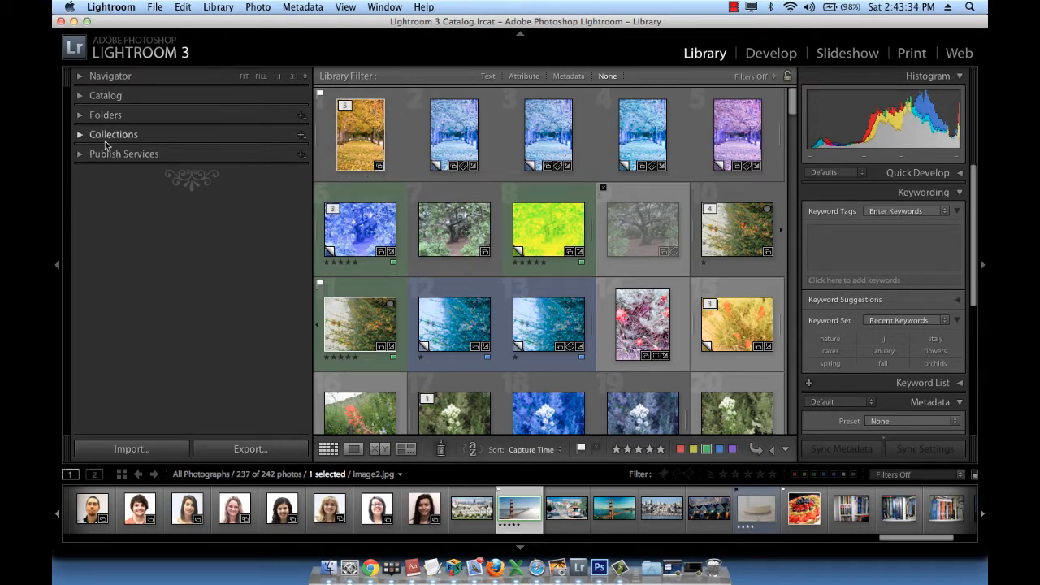
click(106, 114)
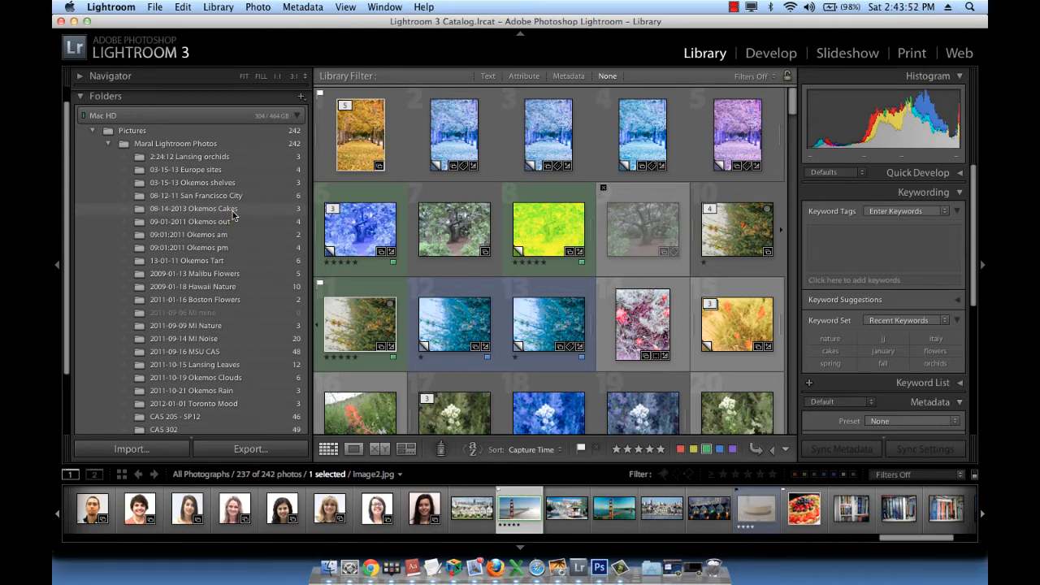
click(81, 97)
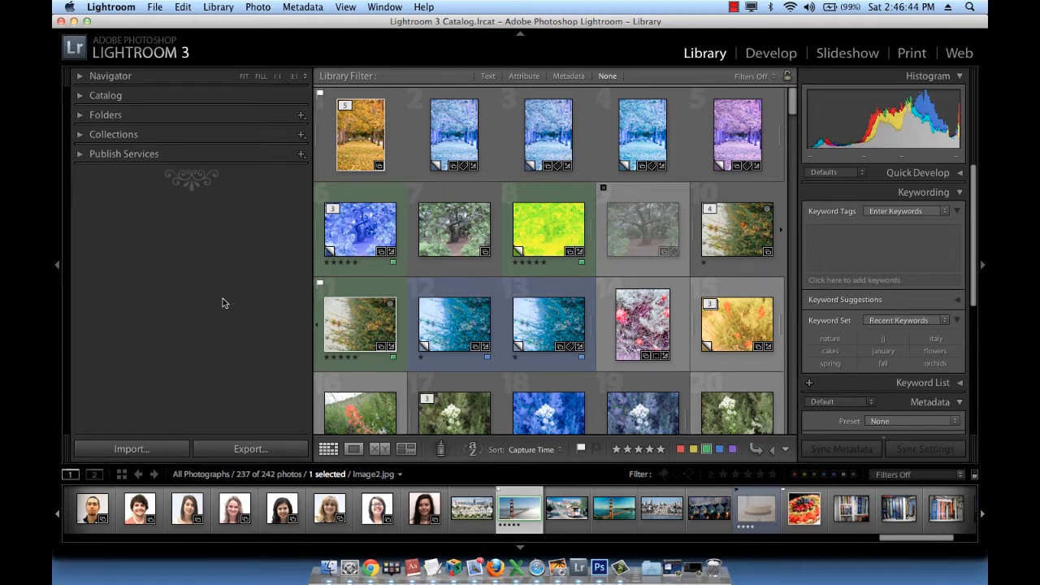
Select five photos together: the yellow autumn trees (photo 1), photo 10's orange flowers, and flower photos 14, 16 and 22.
scroll(398, 232, down, 5)
scroll(396, 236, up, 4)
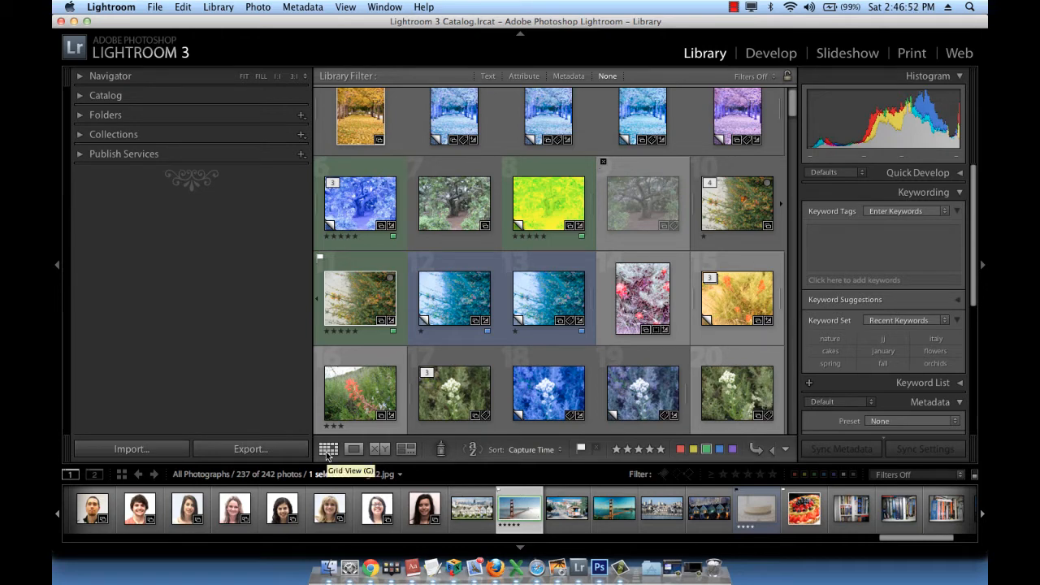
scroll(650, 207, down, 3)
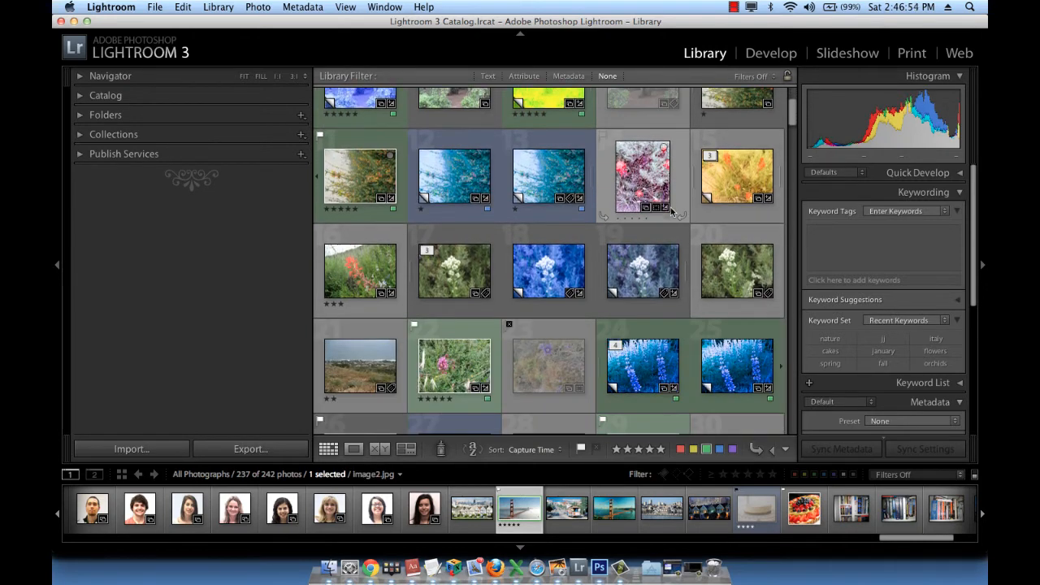
scroll(671, 212, up, 3)
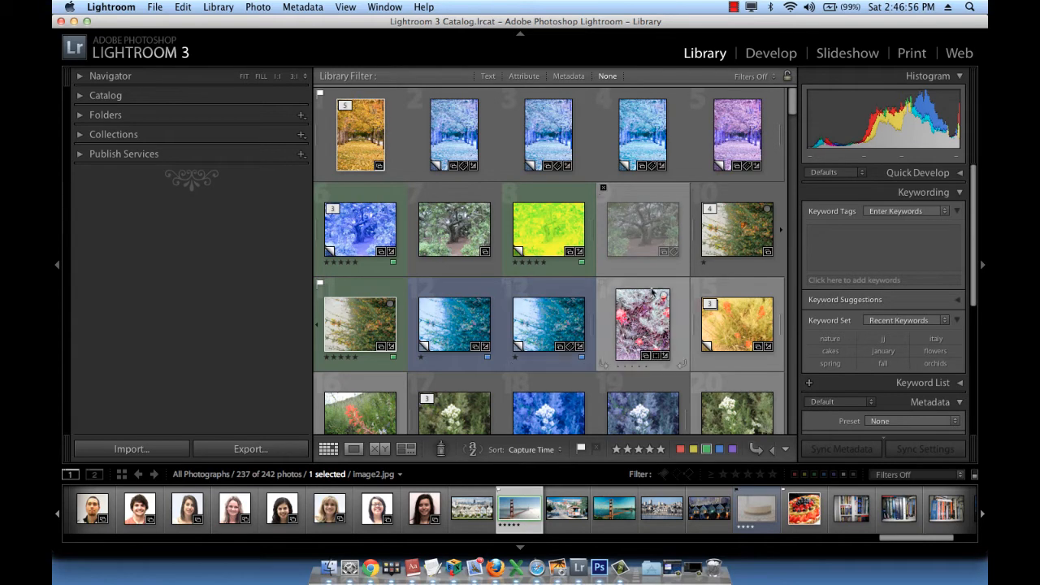
click(353, 110)
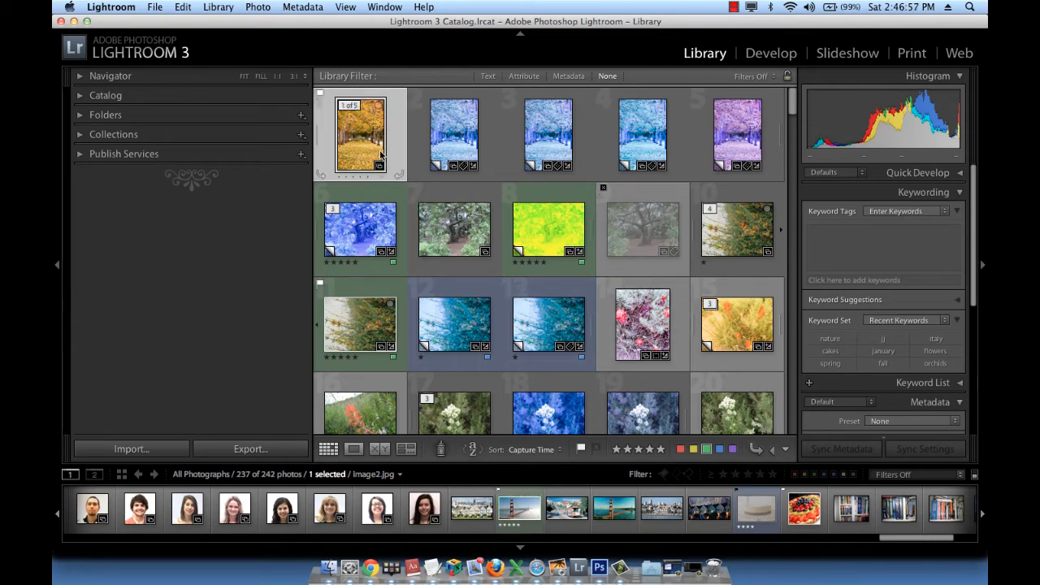
super+click(717, 234)
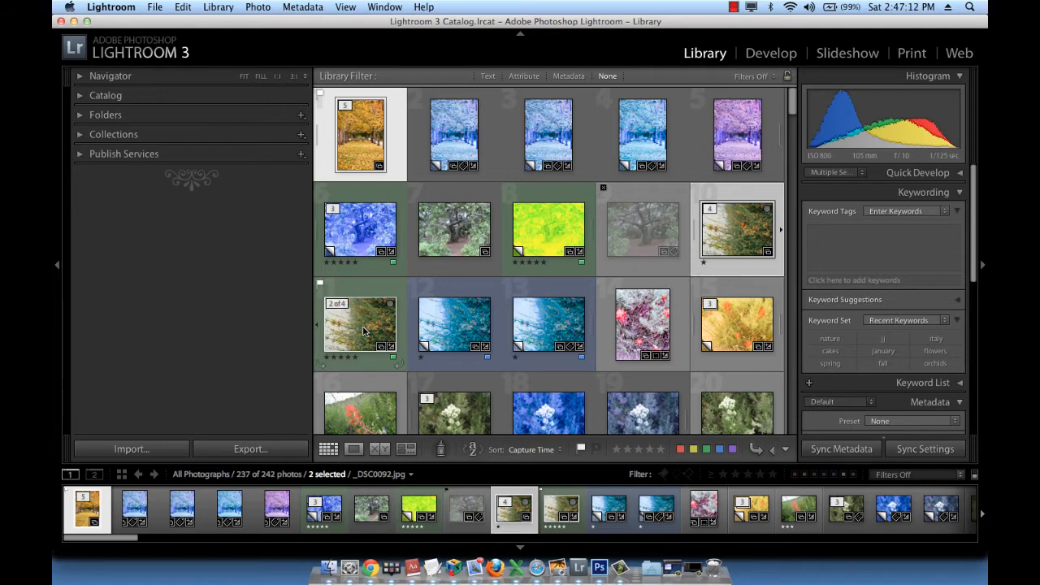
scroll(455, 337, down, 3)
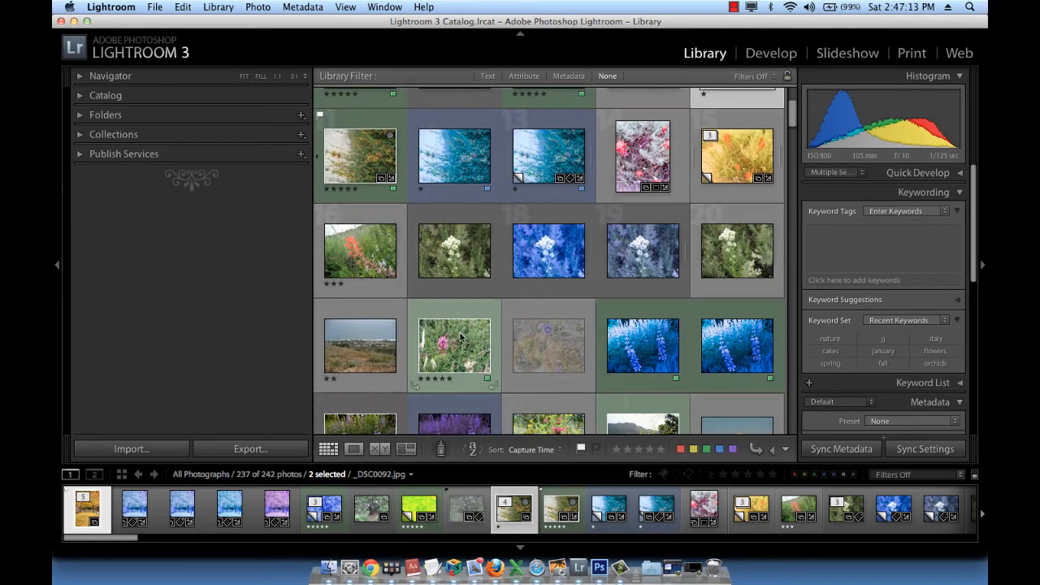
super+click(648, 150)
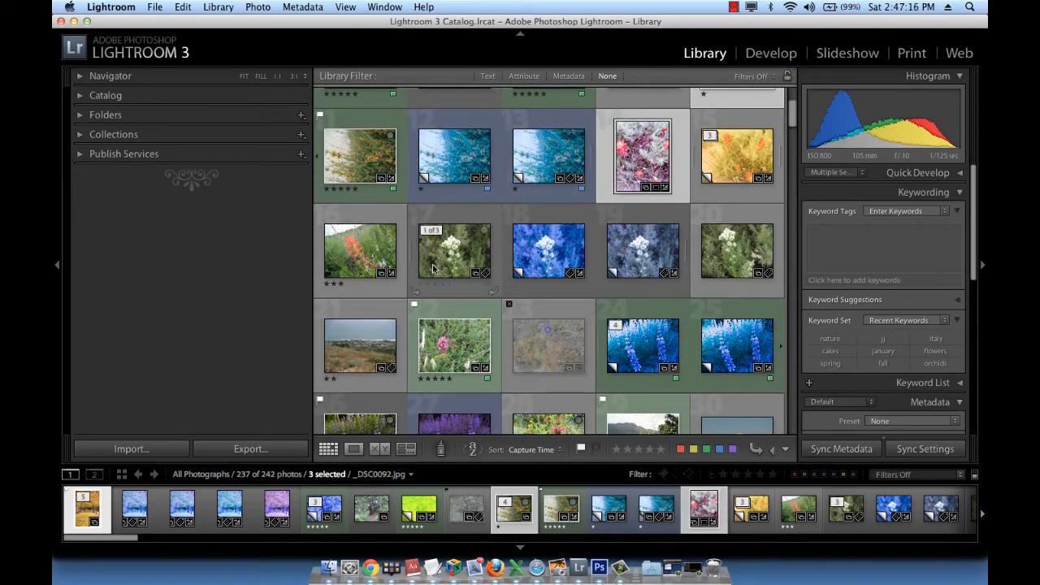
super+click(349, 262)
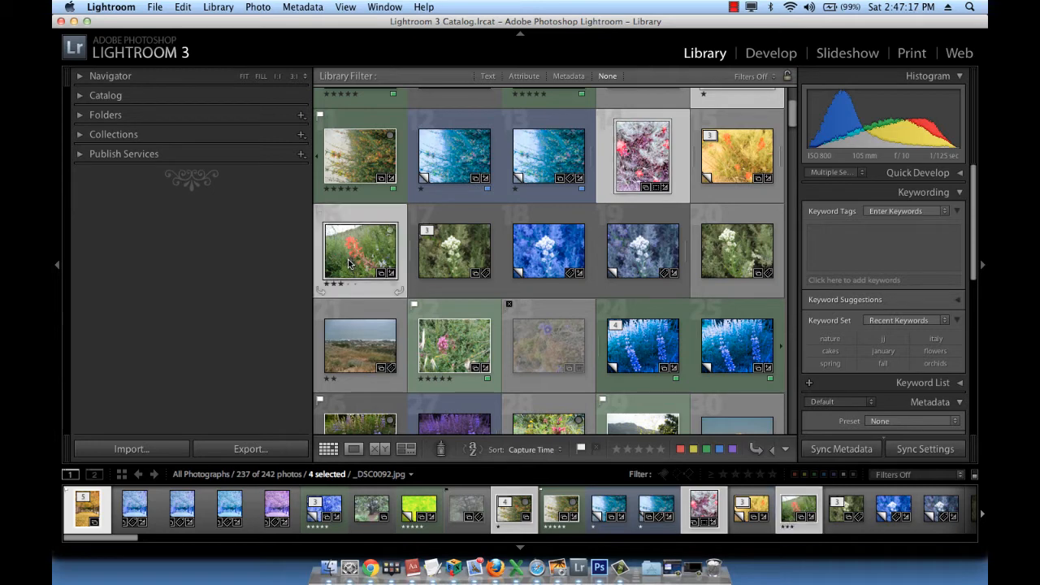
super+click(435, 357)
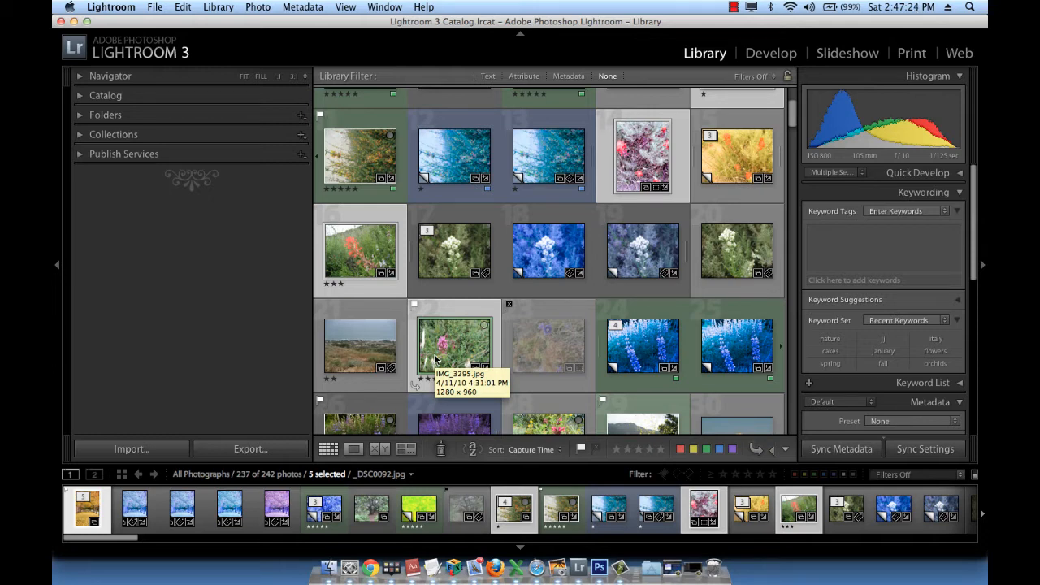
scroll(435, 358, up, 4)
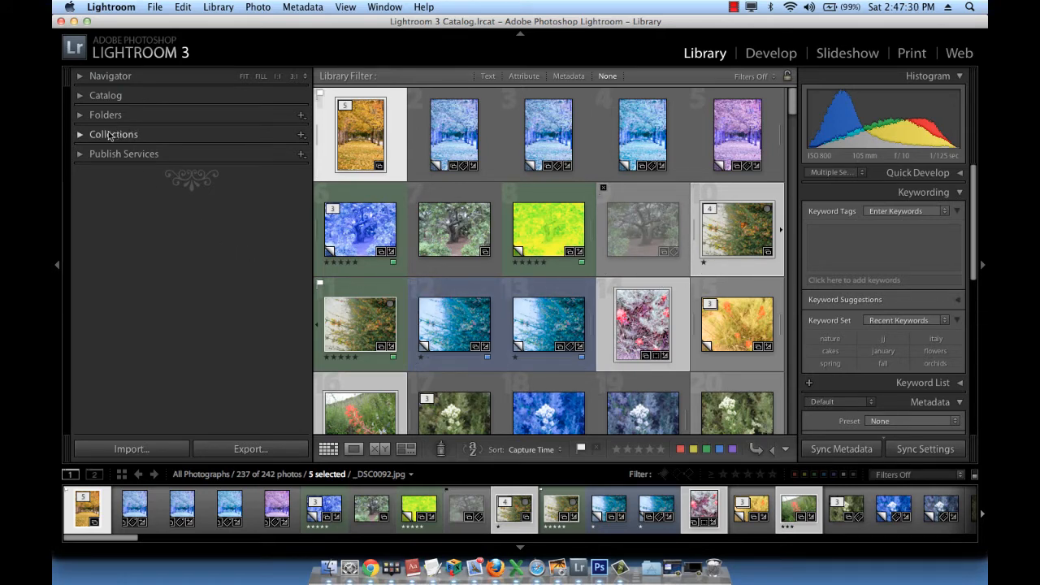
Create a collection named "Flowers in Malibu" that includes the selected photos, with no set and no new virtual copies.
click(303, 136)
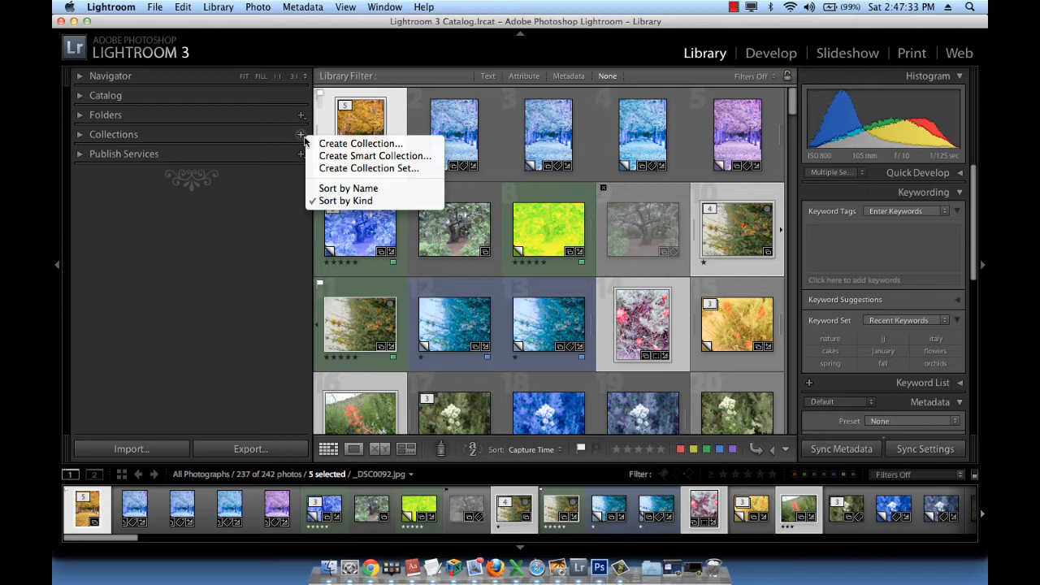
click(349, 144)
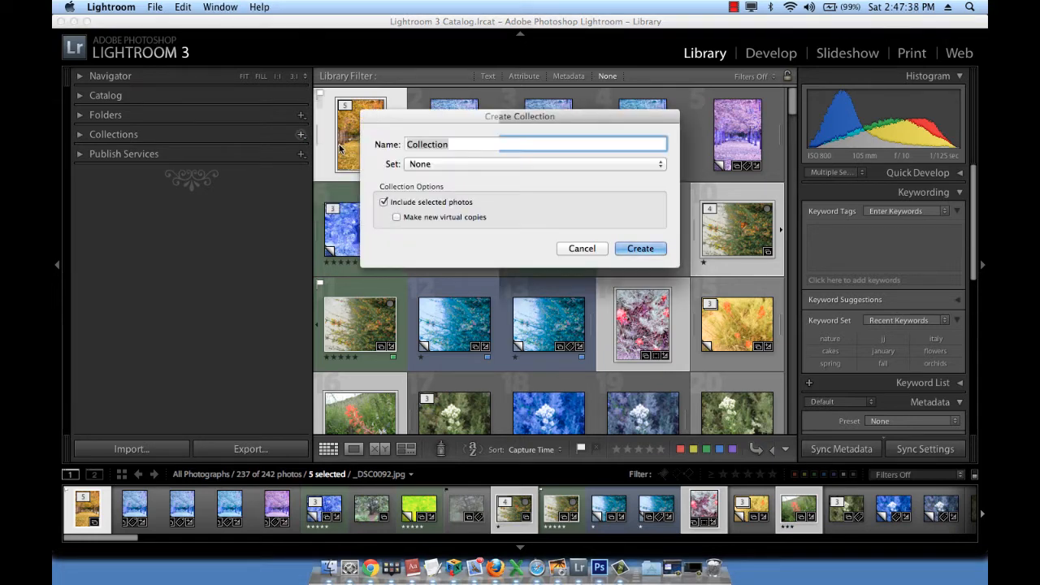
text(Flowers)
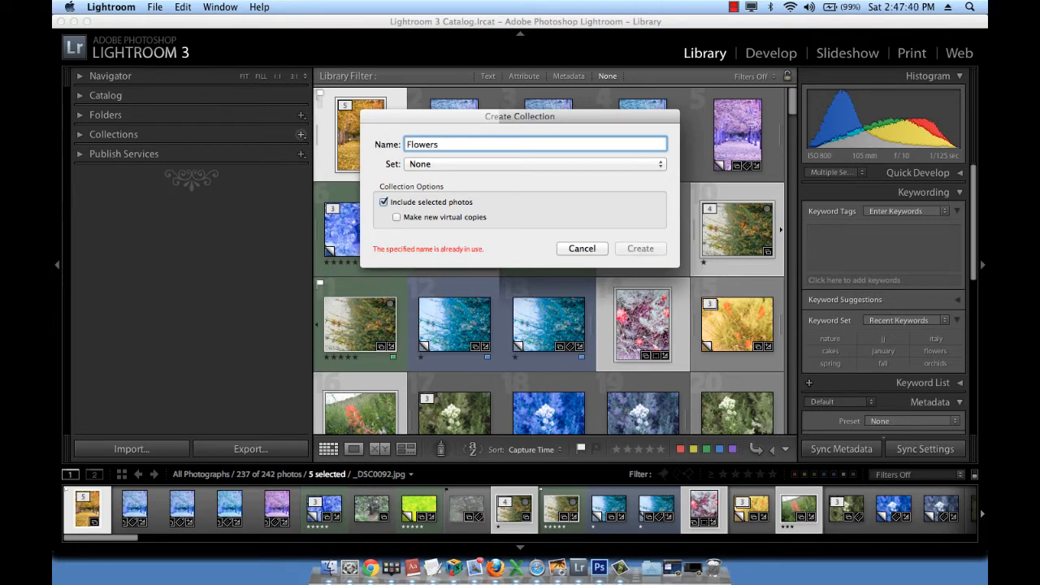
text( in M)
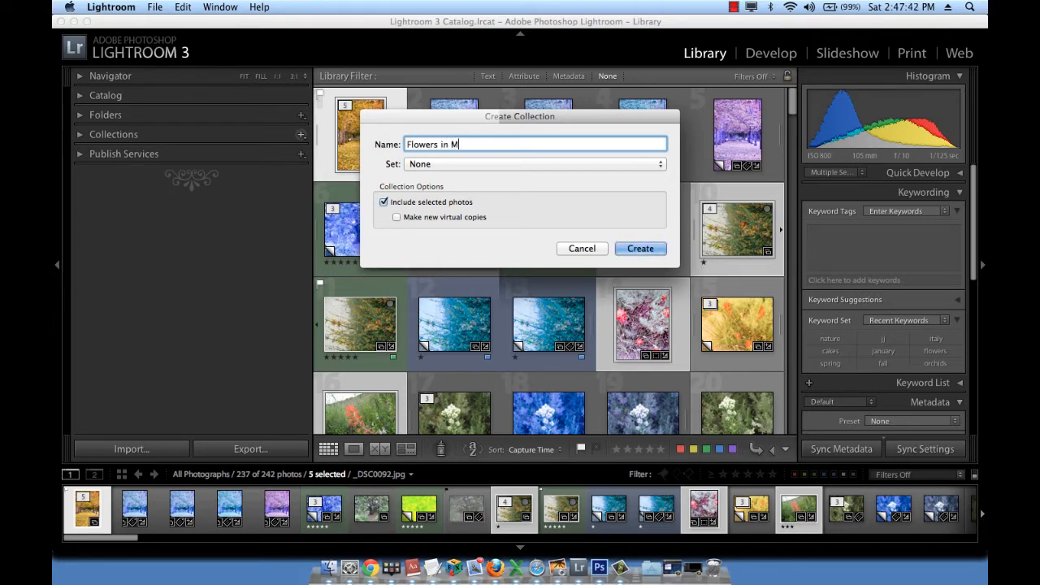
text(alibu)
click(639, 249)
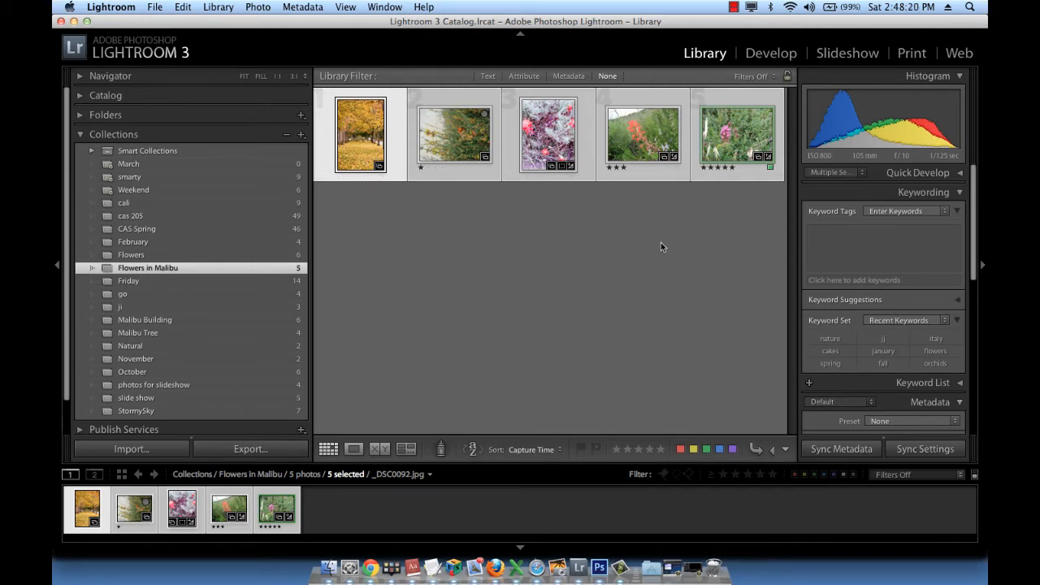
Collapse the collections list and show All Photographs from the catalog in the grid.
click(301, 134)
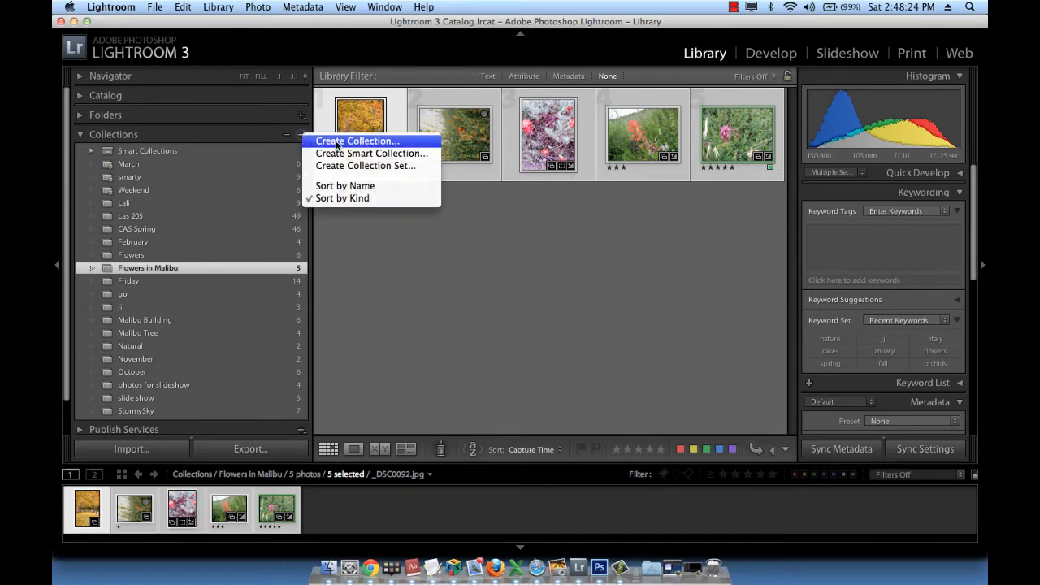
click(384, 274)
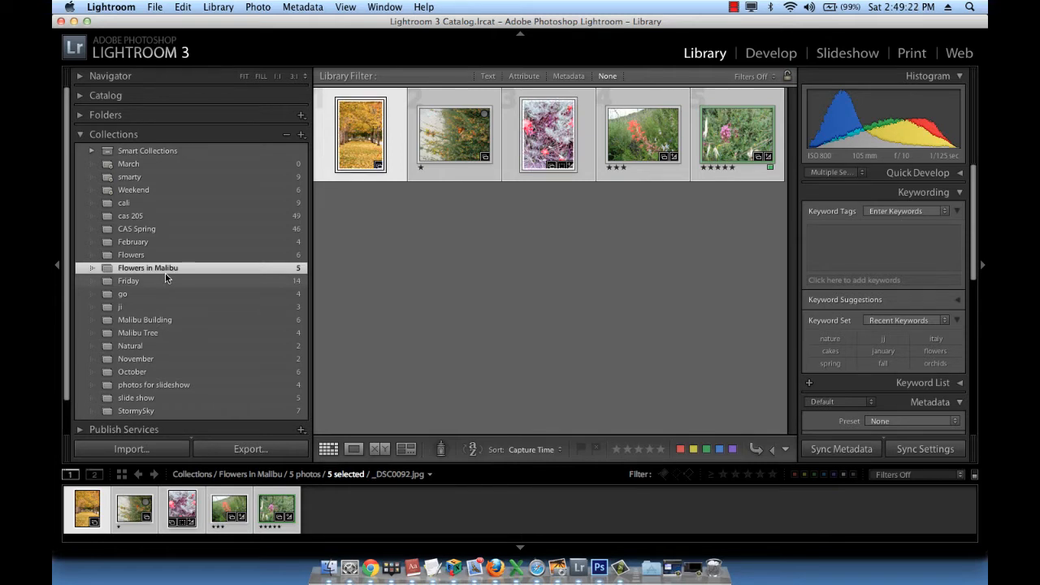
click(82, 135)
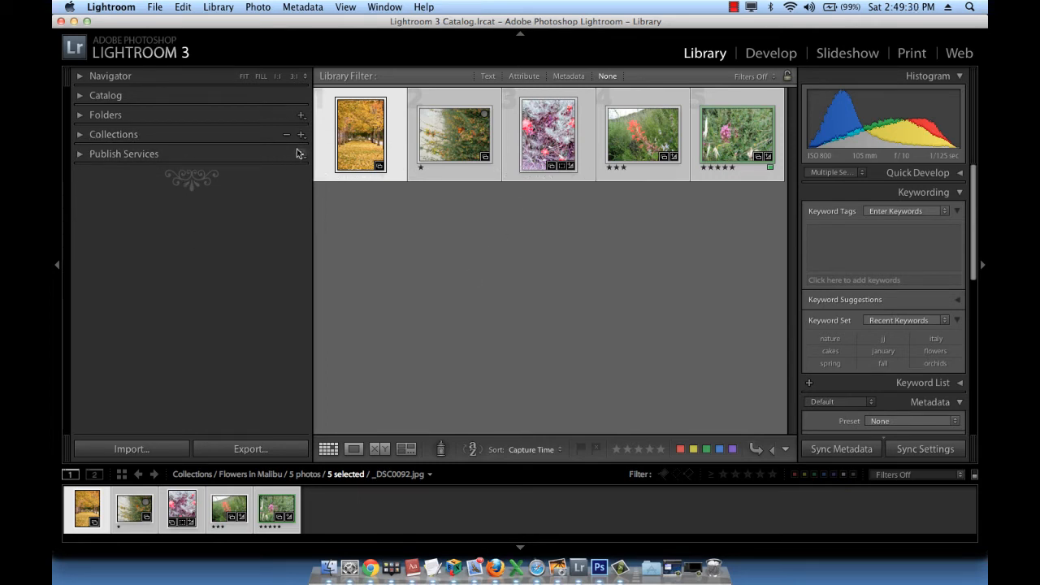
click(80, 96)
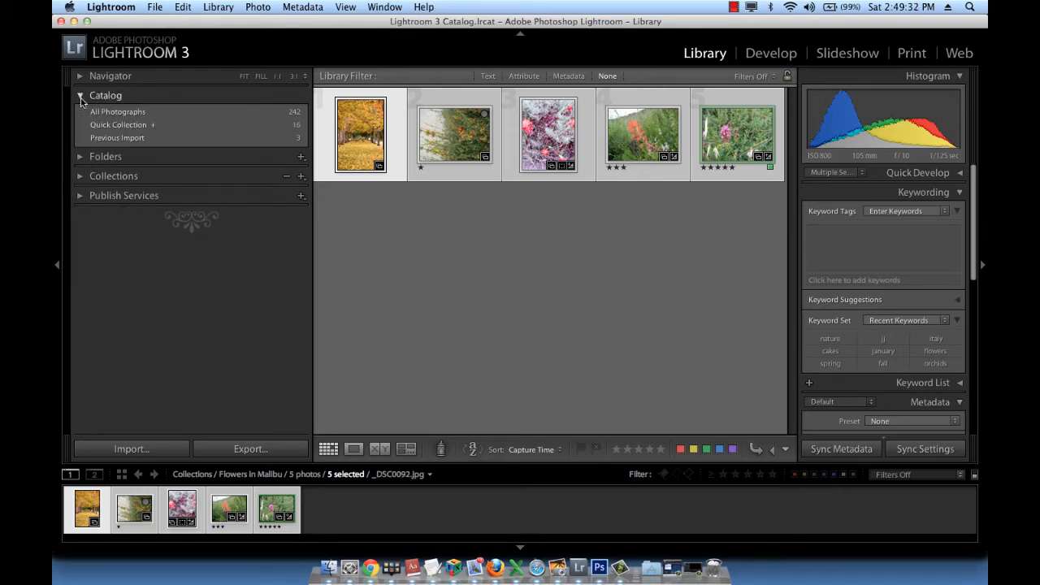
click(145, 114)
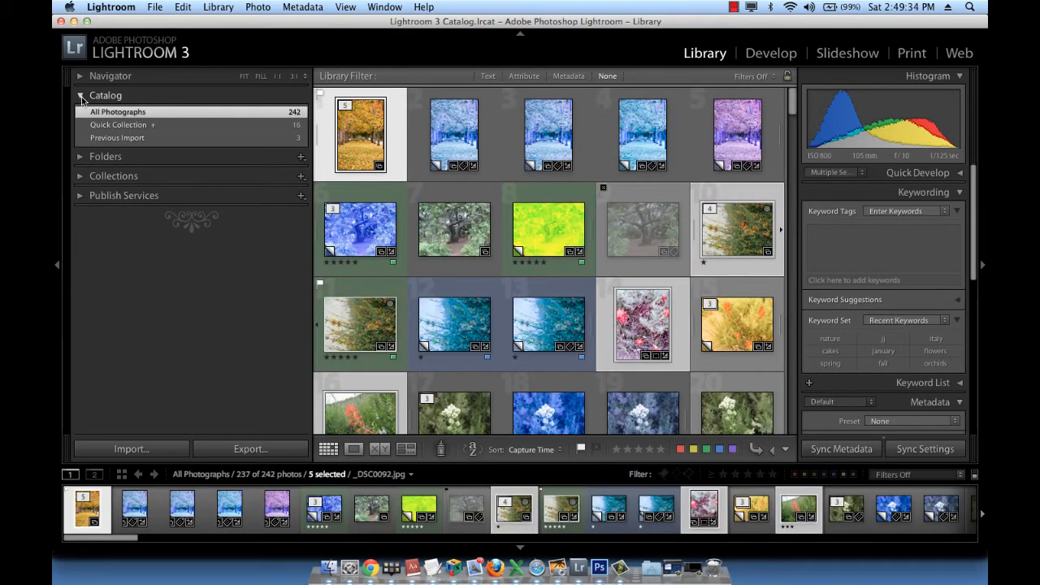
click(81, 97)
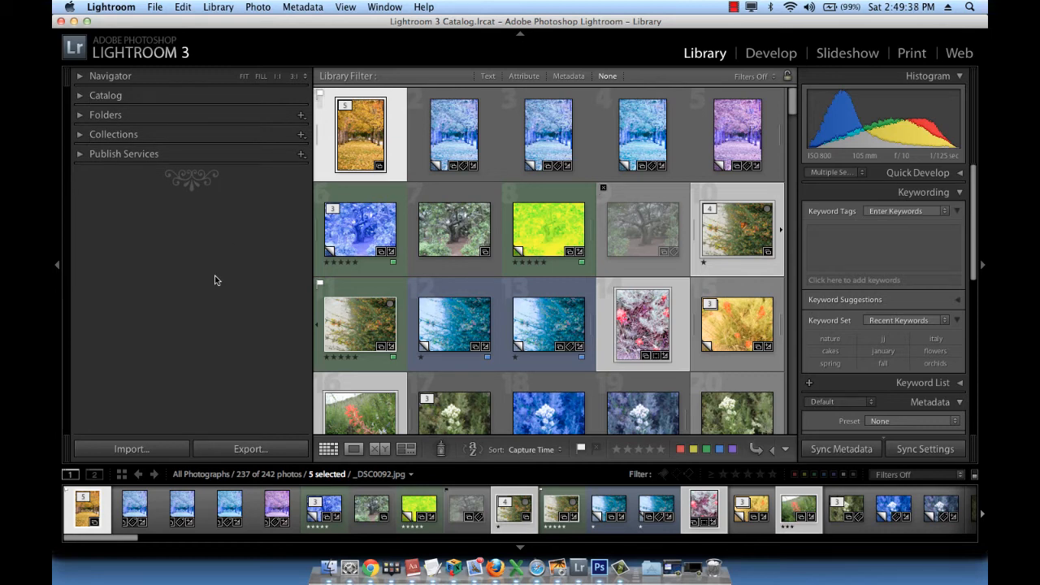
Start a smart collection named "Nature and City" with a rule for ratings greater than or equal to five stars.
click(302, 135)
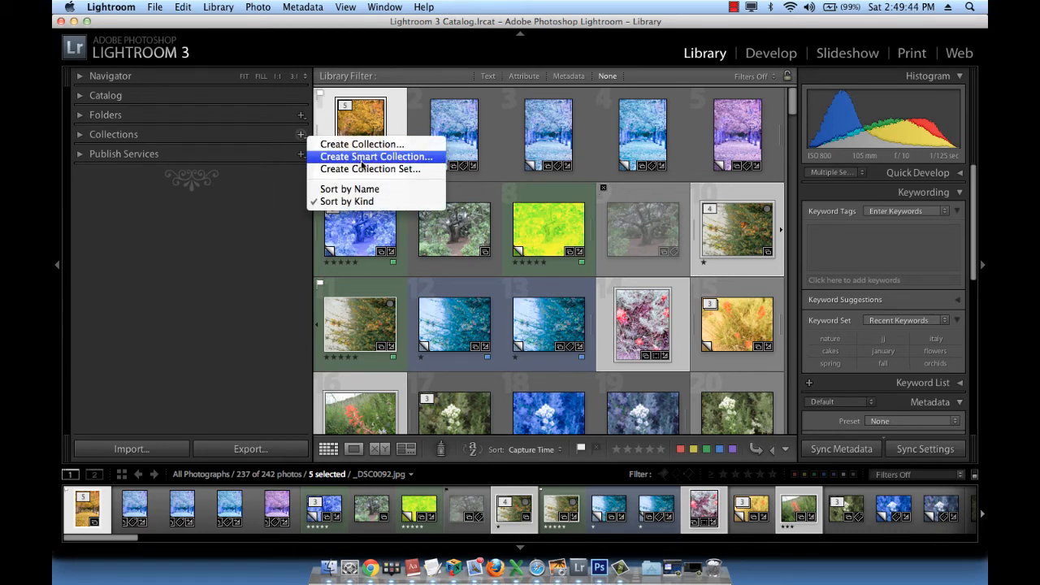
click(421, 159)
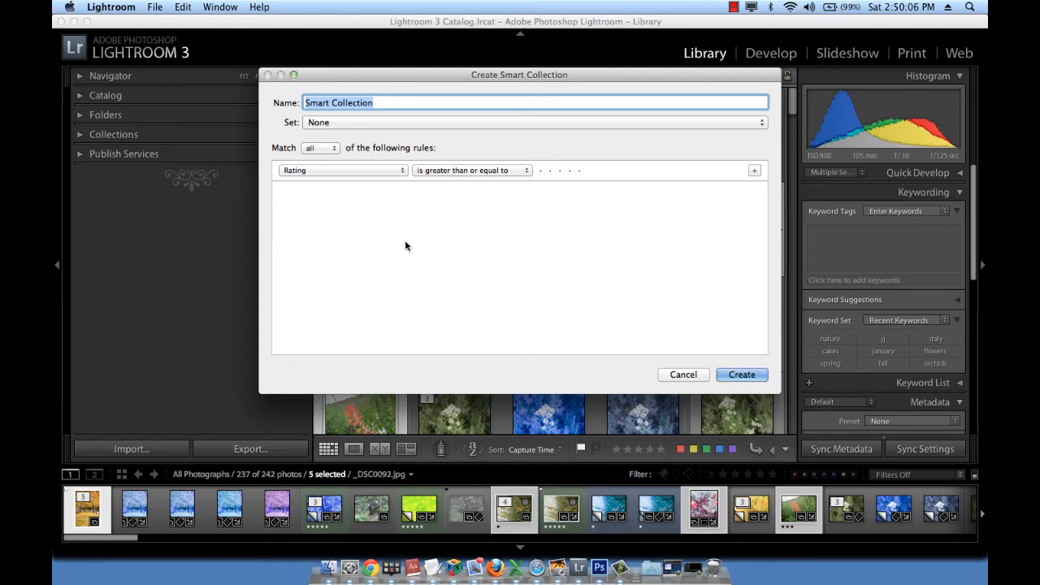
text(t)
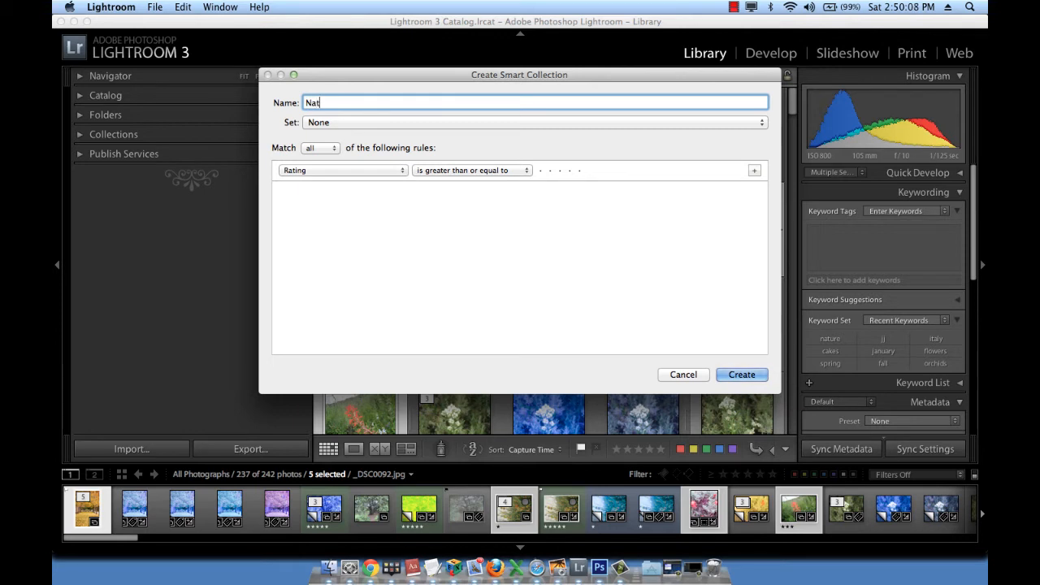
text(ure and City)
click(580, 172)
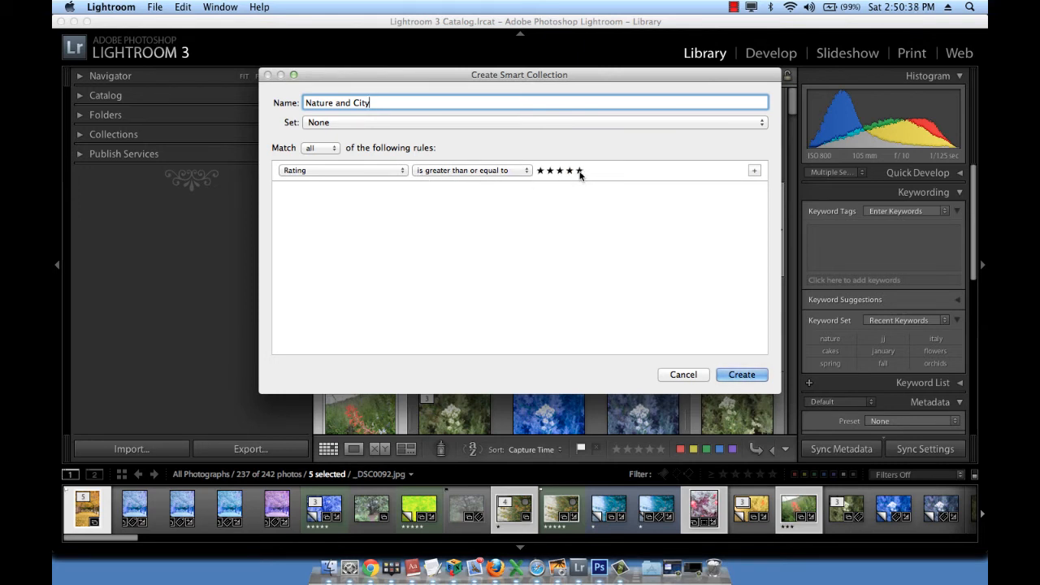
Add a second rule to the smart collection requiring the label color to be green.
click(754, 172)
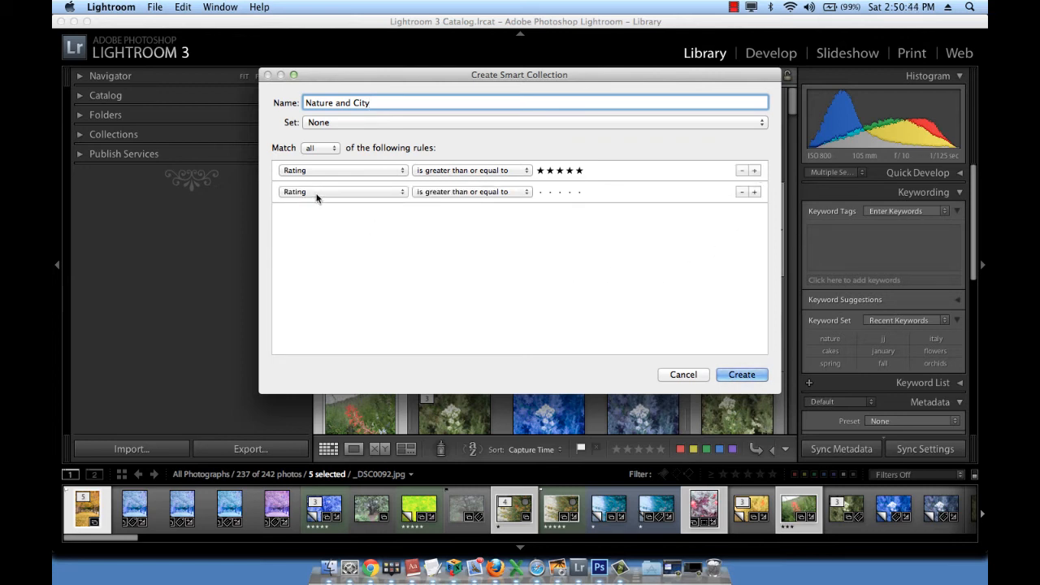
click(317, 192)
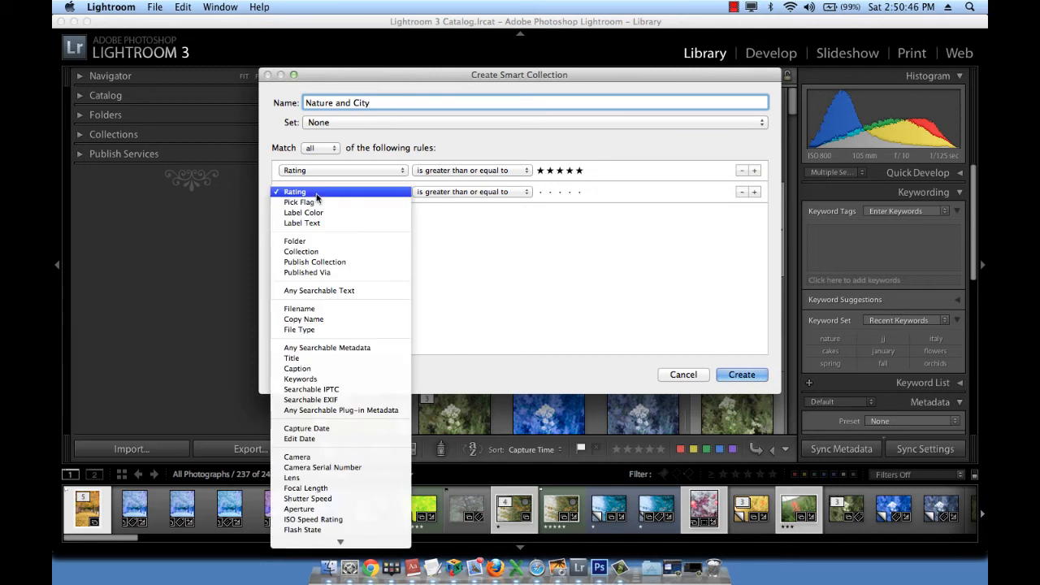
click(317, 213)
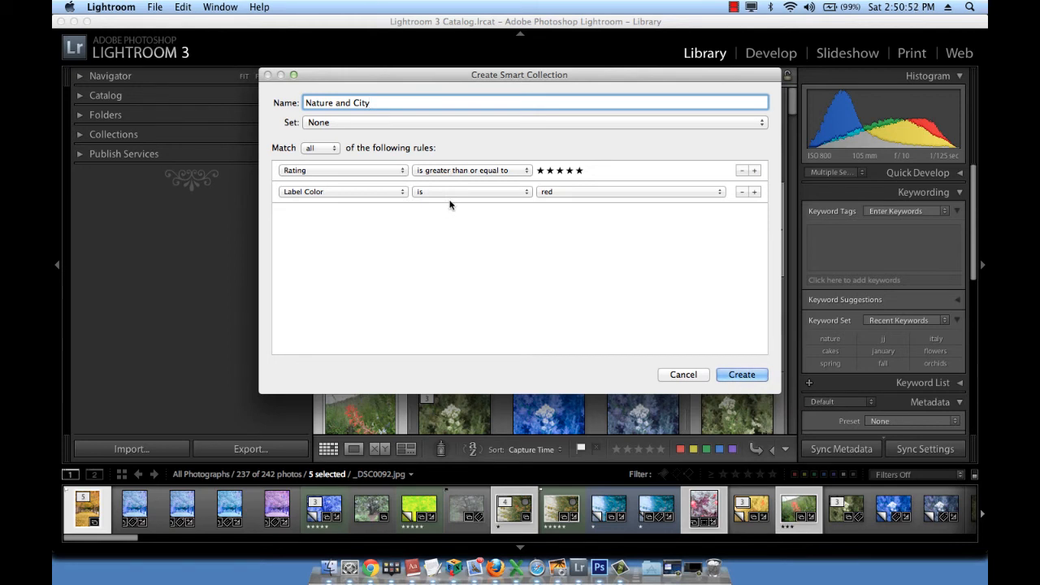
click(561, 194)
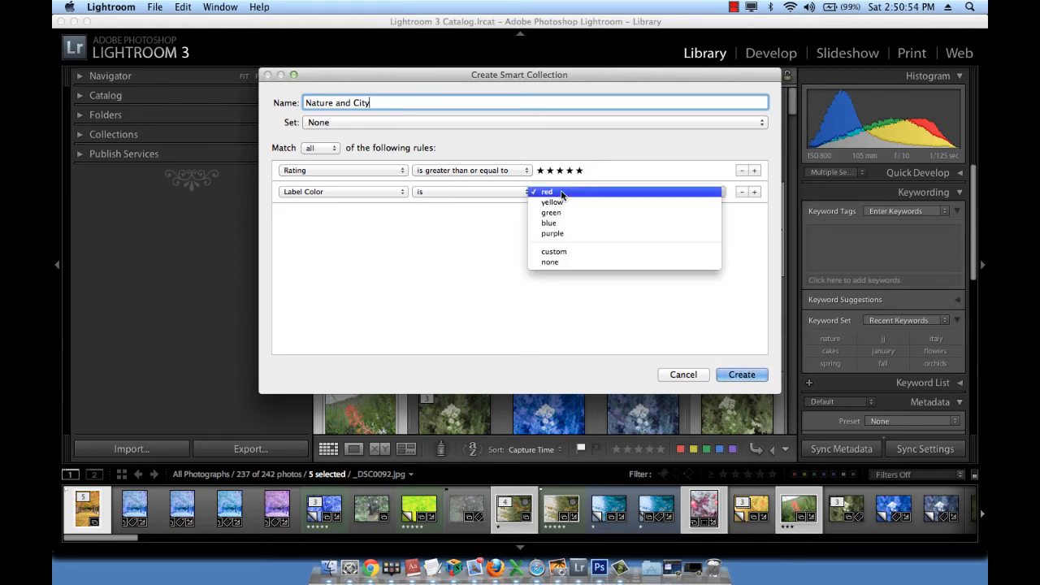
click(561, 213)
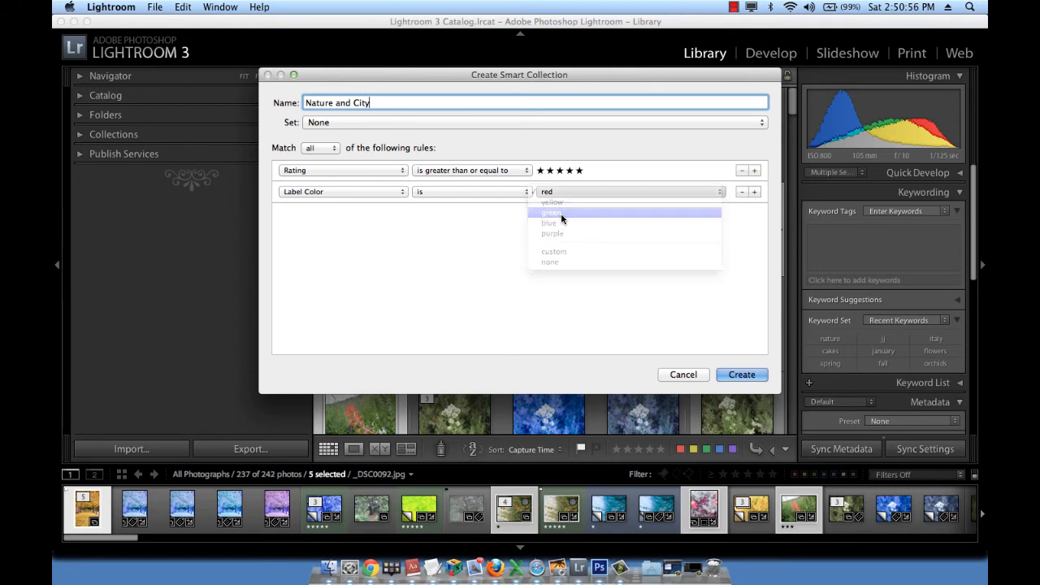
Add a third rule to the smart collection requiring the pick flag to be flagged.
click(754, 193)
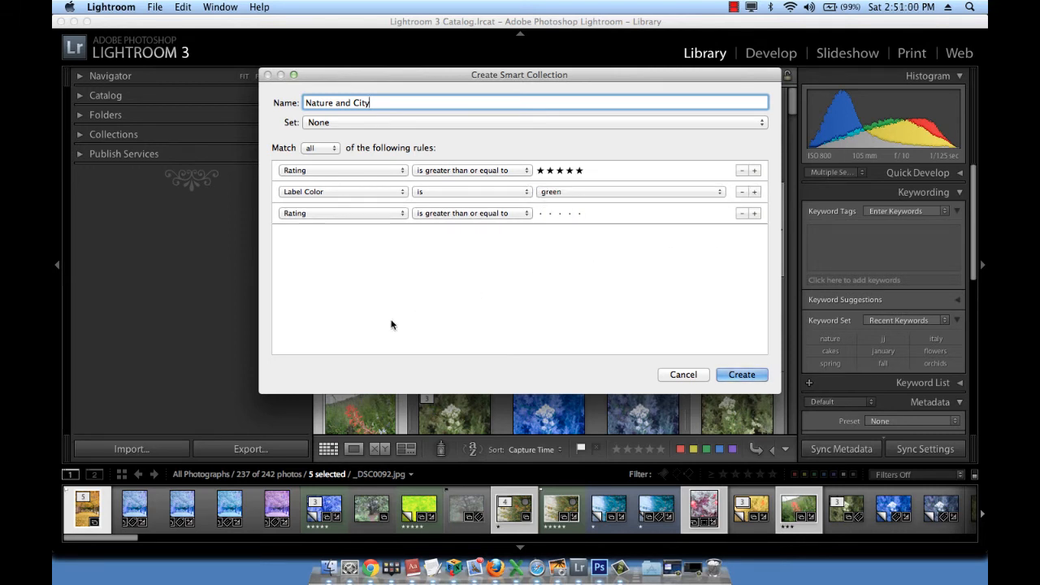
click(317, 215)
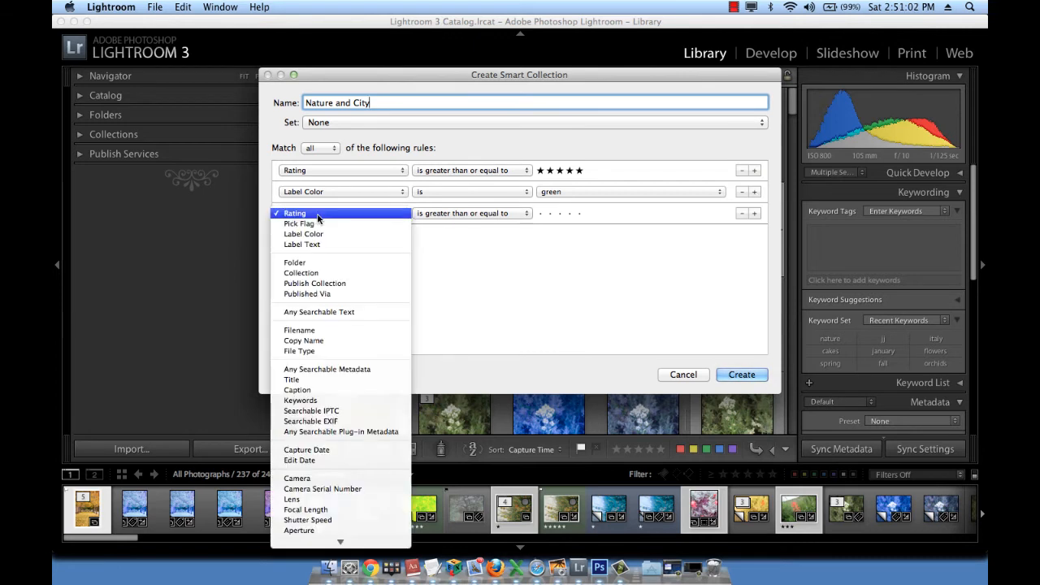
click(318, 224)
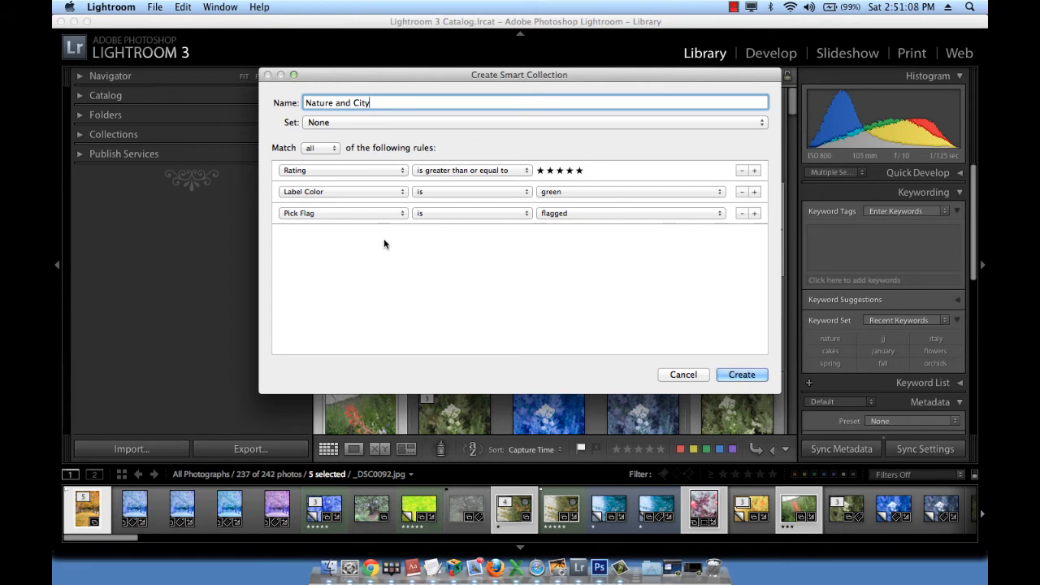
click(754, 214)
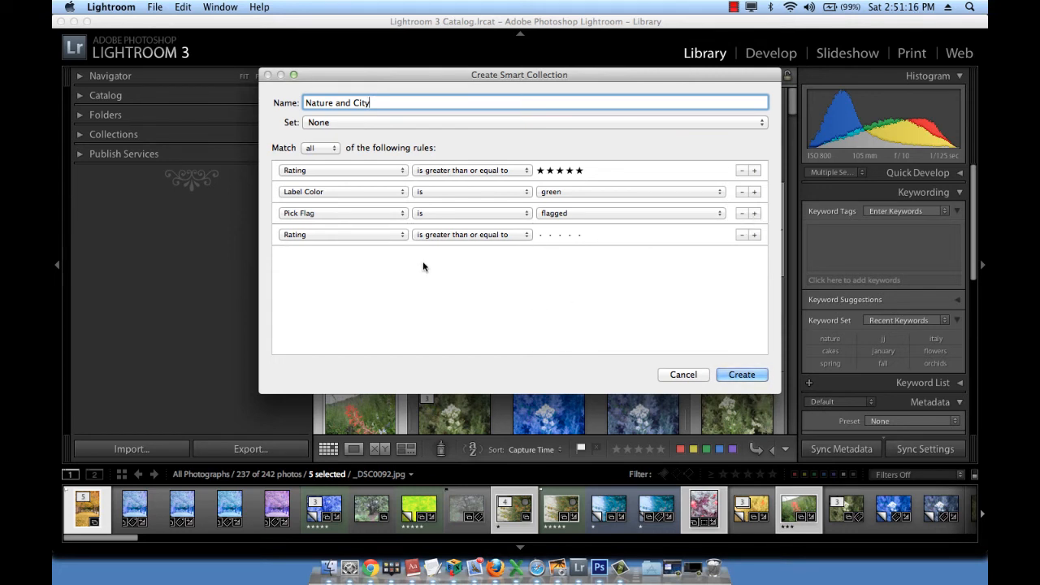
click(330, 234)
scroll(325, 331, down, 2)
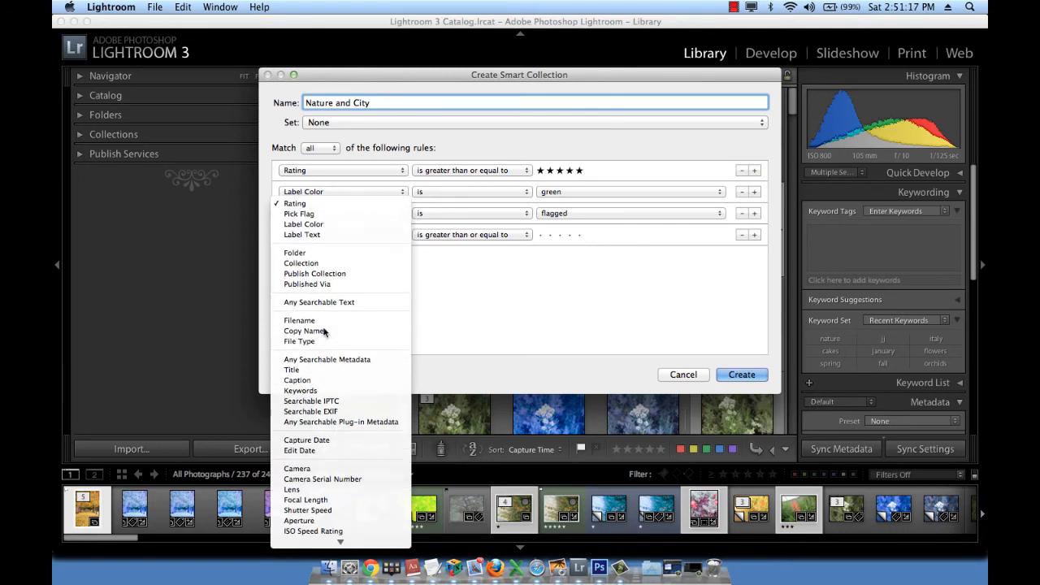
click(483, 308)
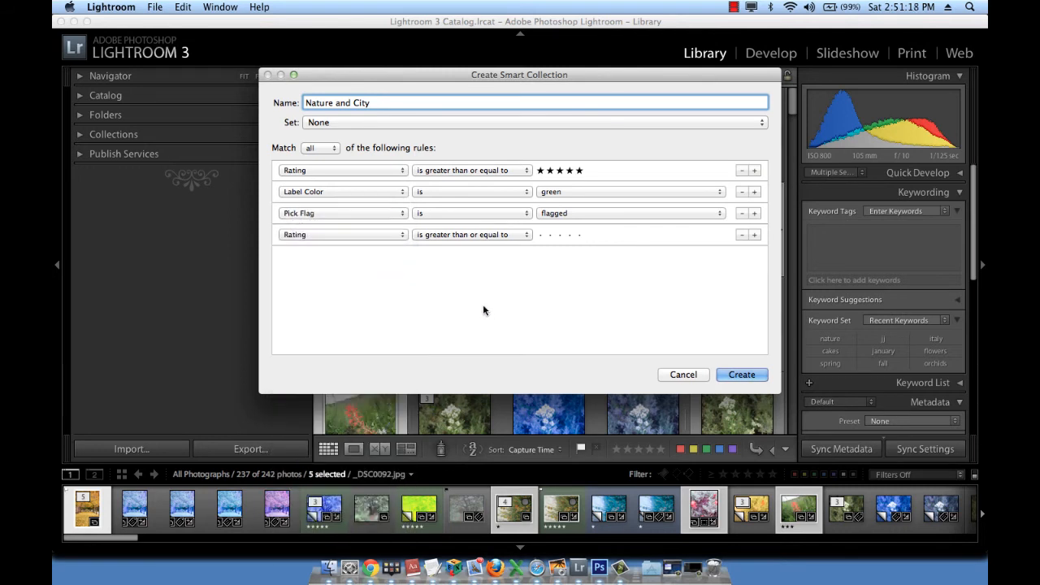
click(741, 234)
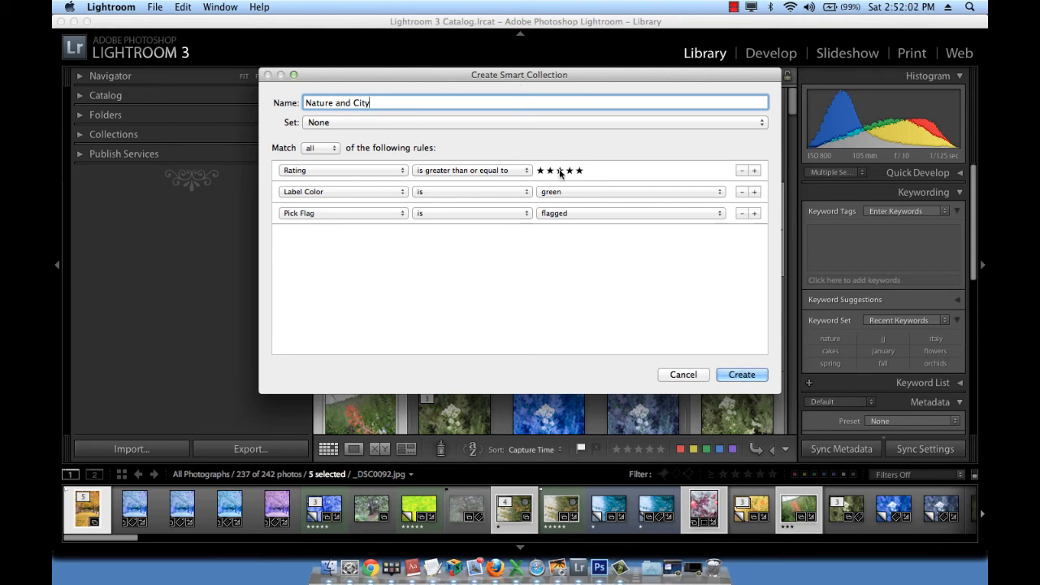
Create the smart collection from the defined rules and clear the photo selection in its grid.
click(759, 378)
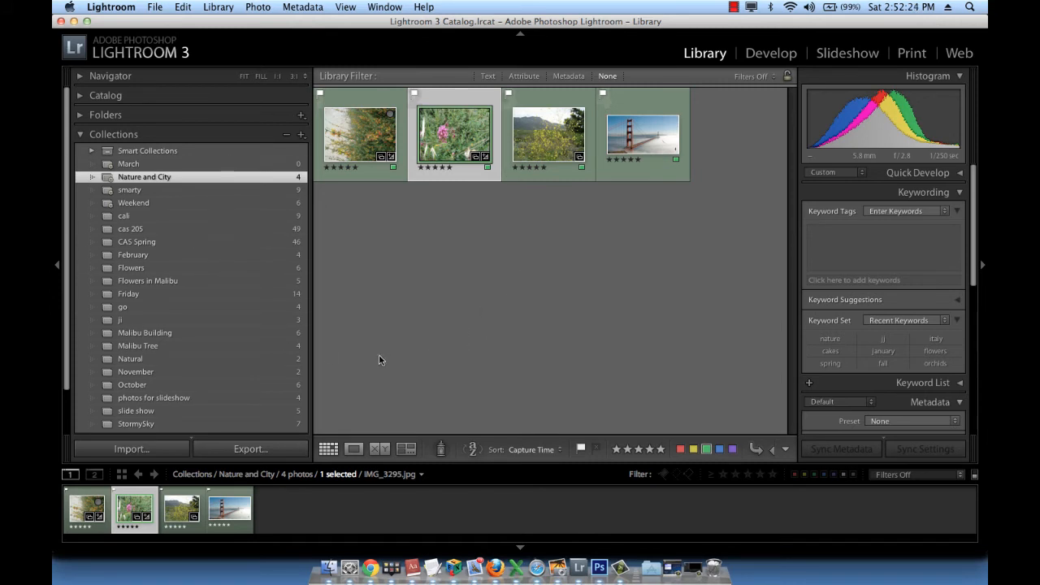
click(442, 302)
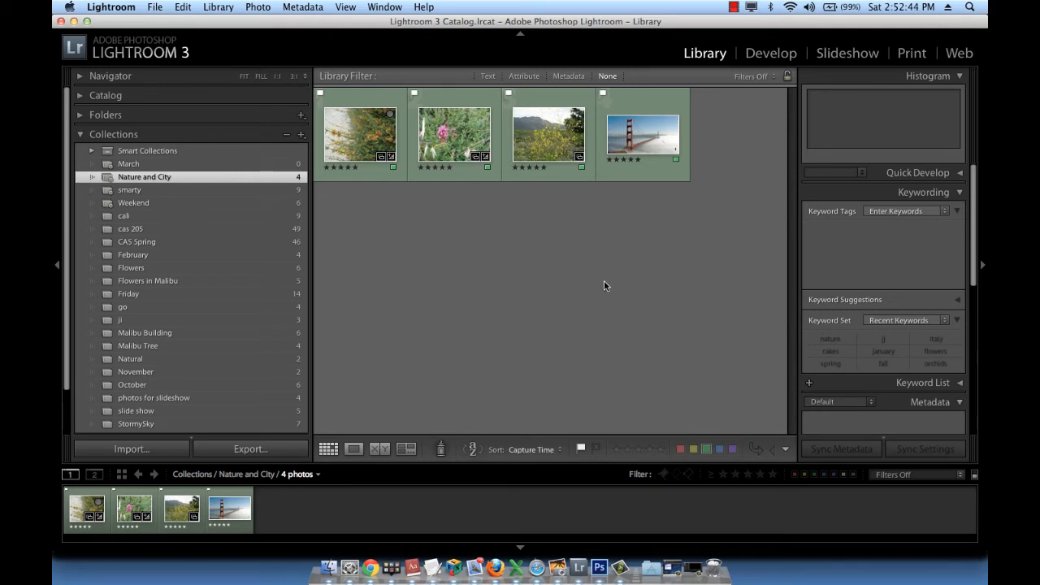
Collapse the collections list and show the catalog's Quick Collection in the grid.
click(81, 136)
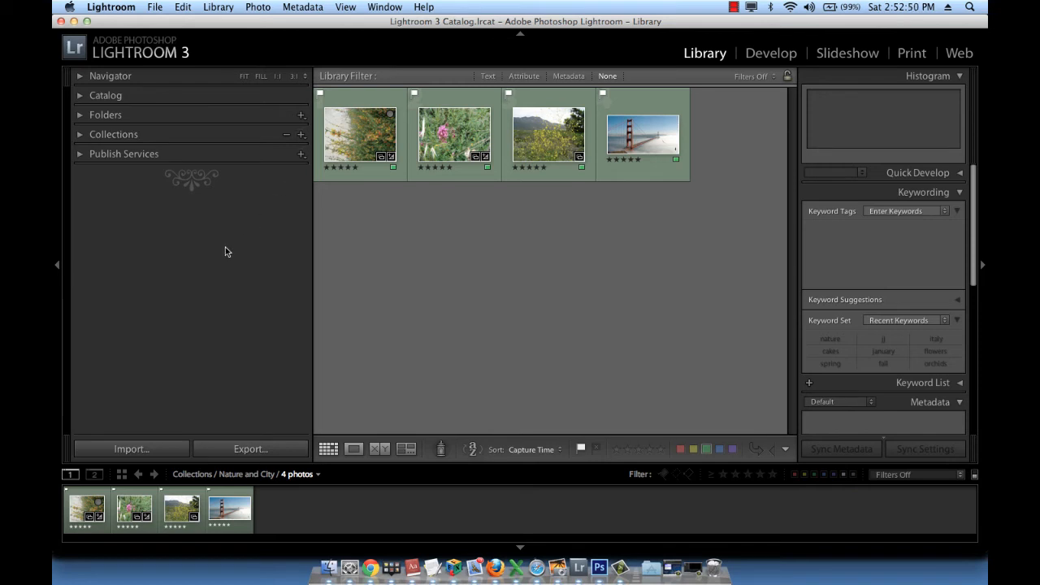
click(83, 96)
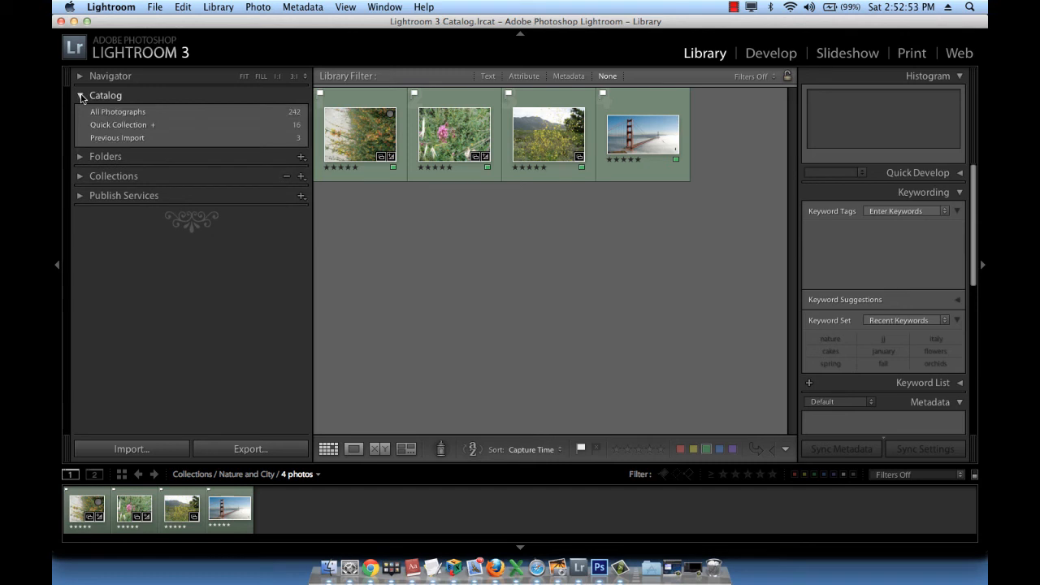
click(145, 124)
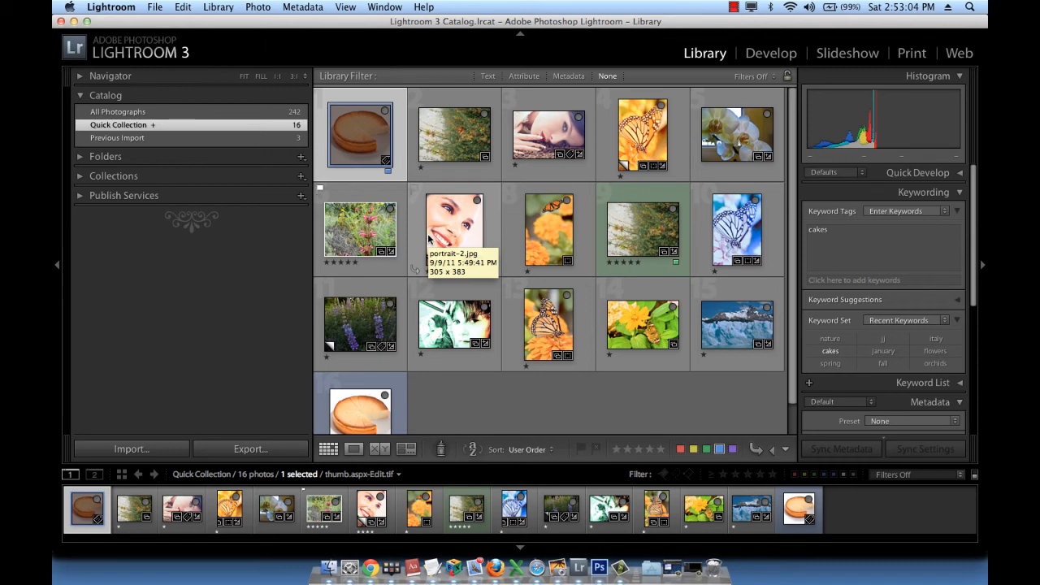
Select all photos in the Quick Collection and remove them from it.
click(514, 431)
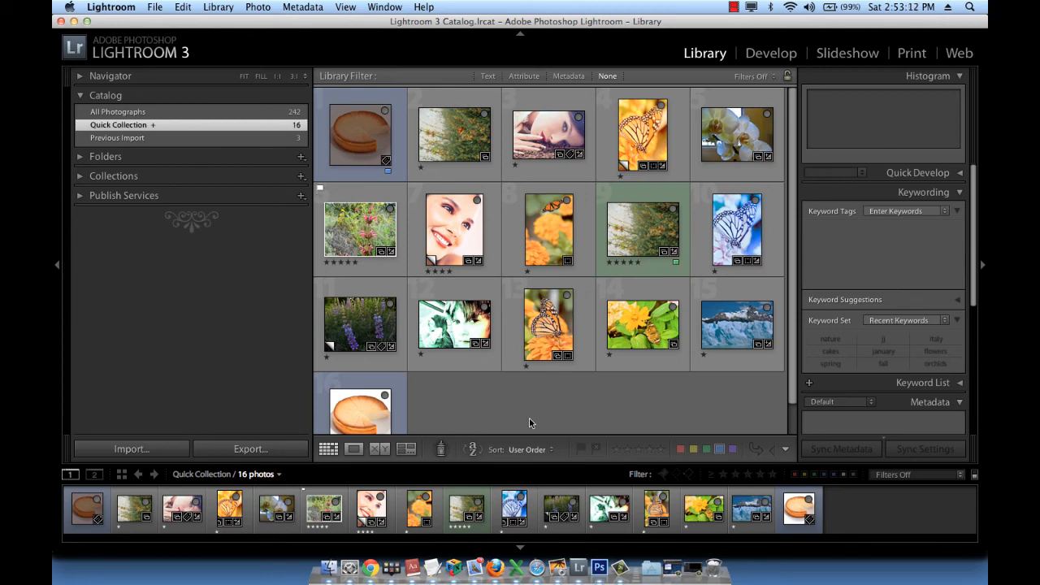
key(super+a)
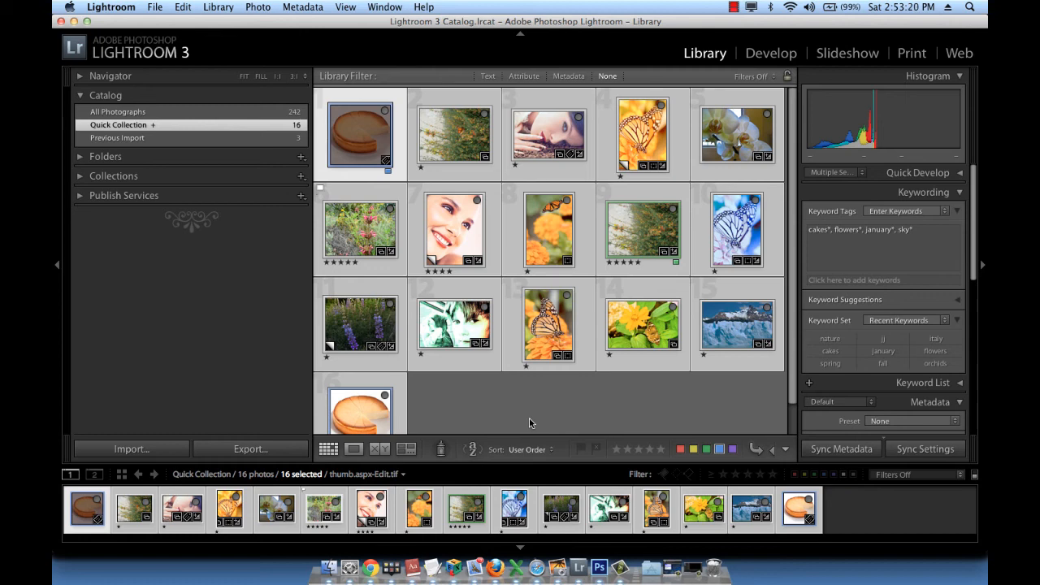
key(b)
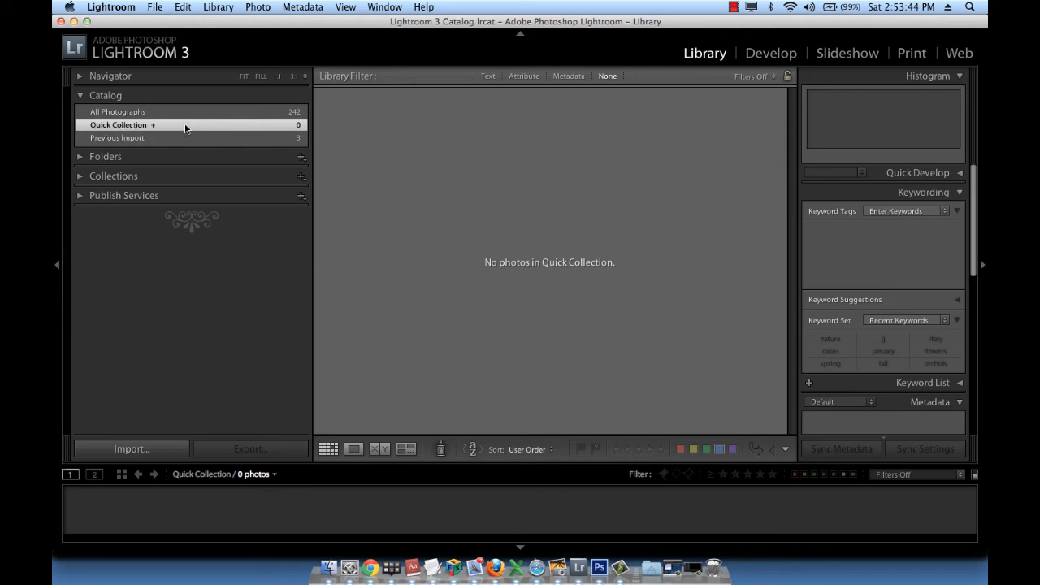
Show All Photographs from the catalog in the grid, leaving the folders list collapsed.
click(80, 157)
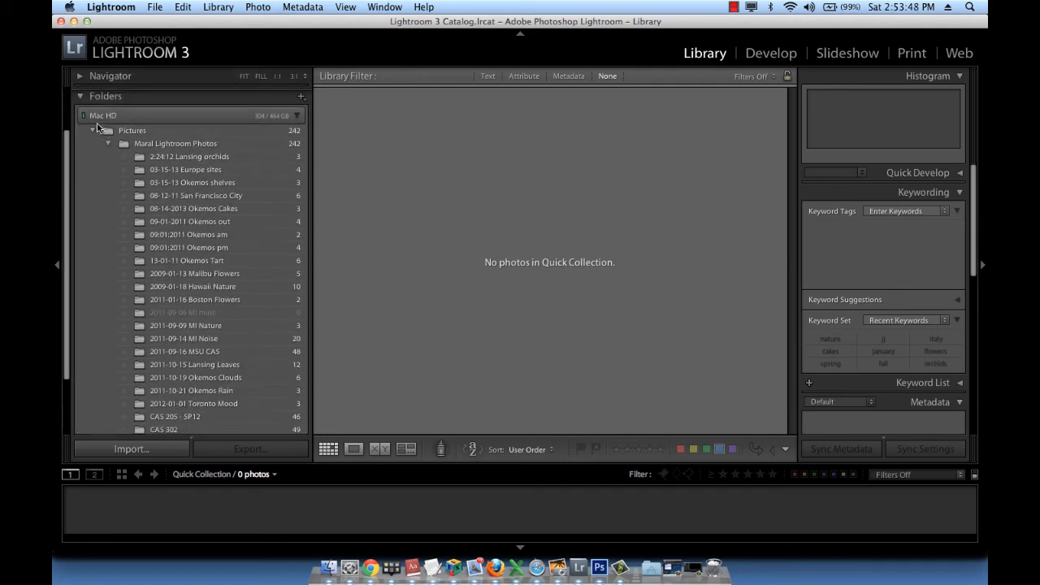
click(81, 96)
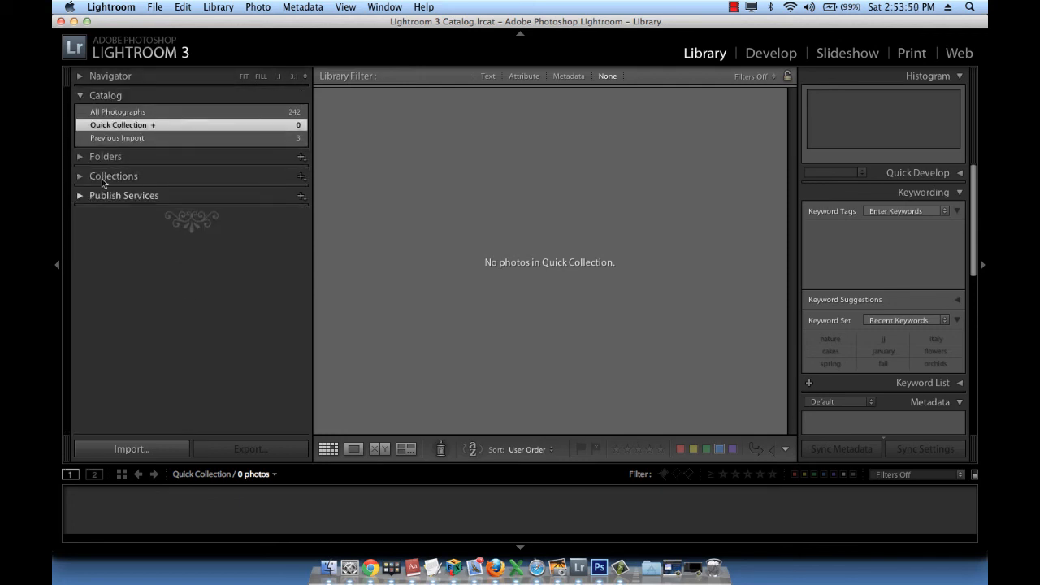
click(118, 112)
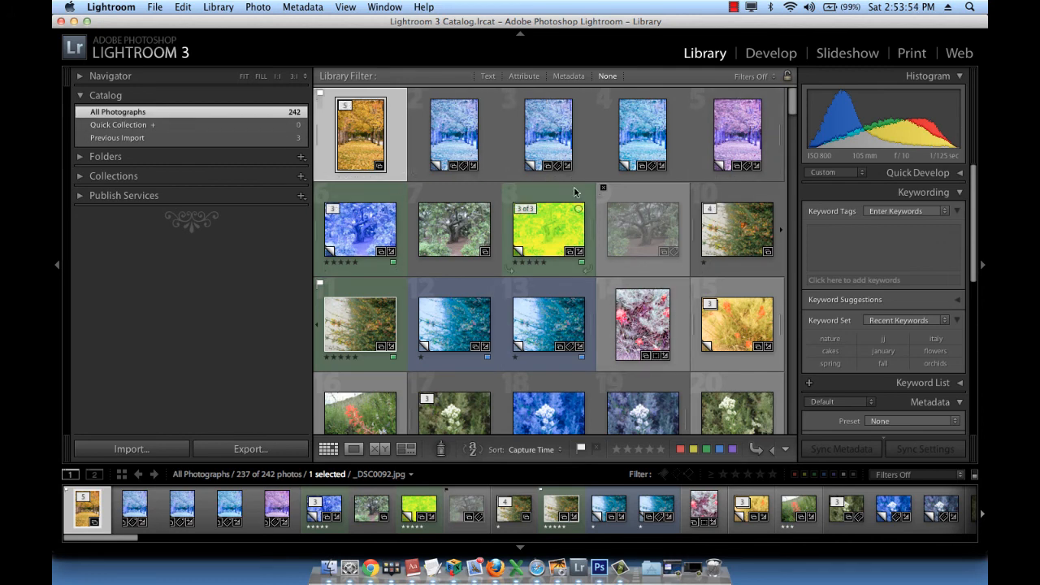
Add the blue-tinted tree, the two teal shrub photos and the two blue-toned white-flower photos to the Quick Collection, and show that collection.
scroll(419, 334, down, 2)
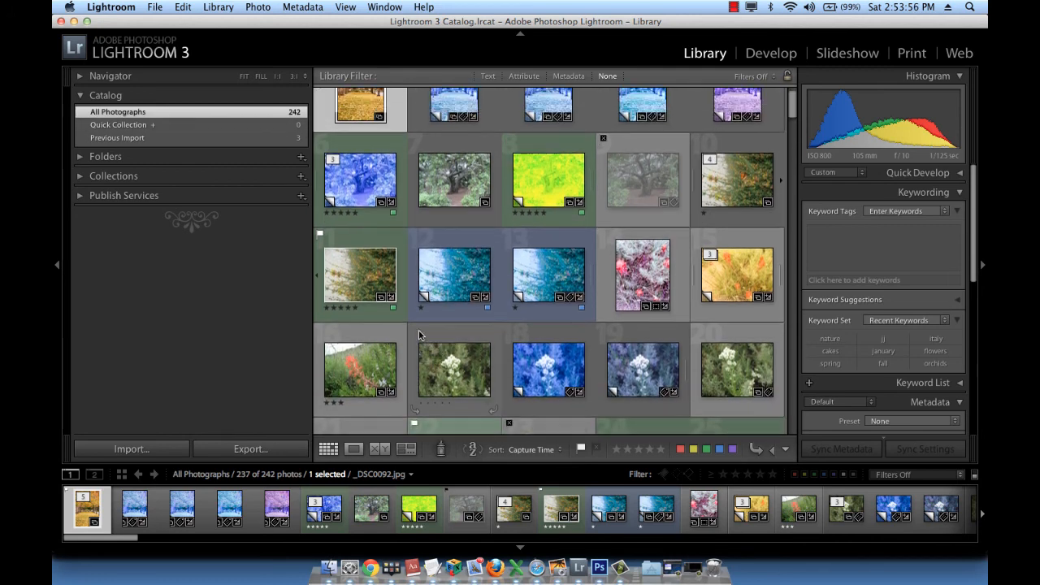
scroll(419, 334, up, 1)
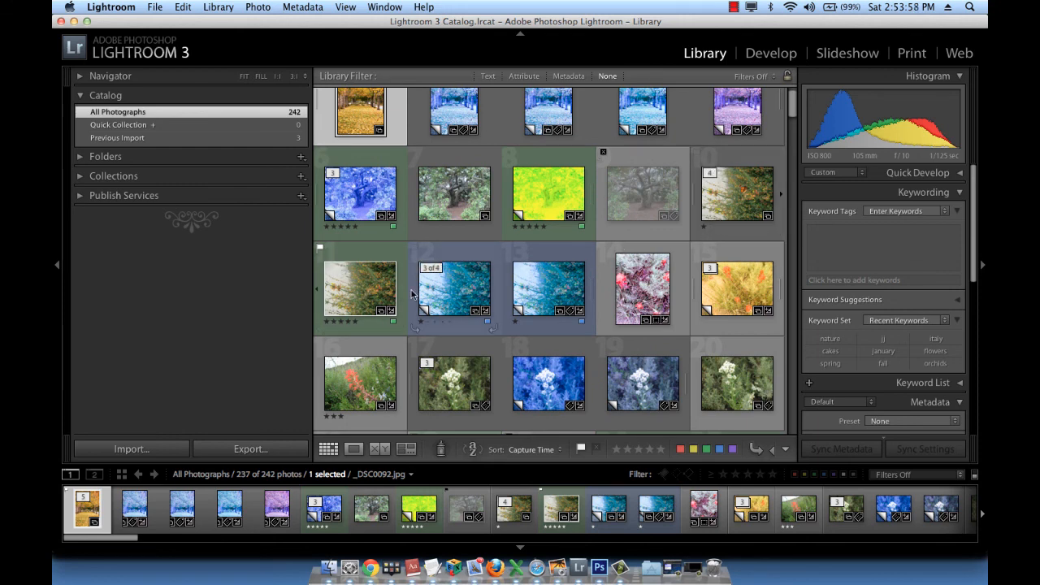
key(Right)
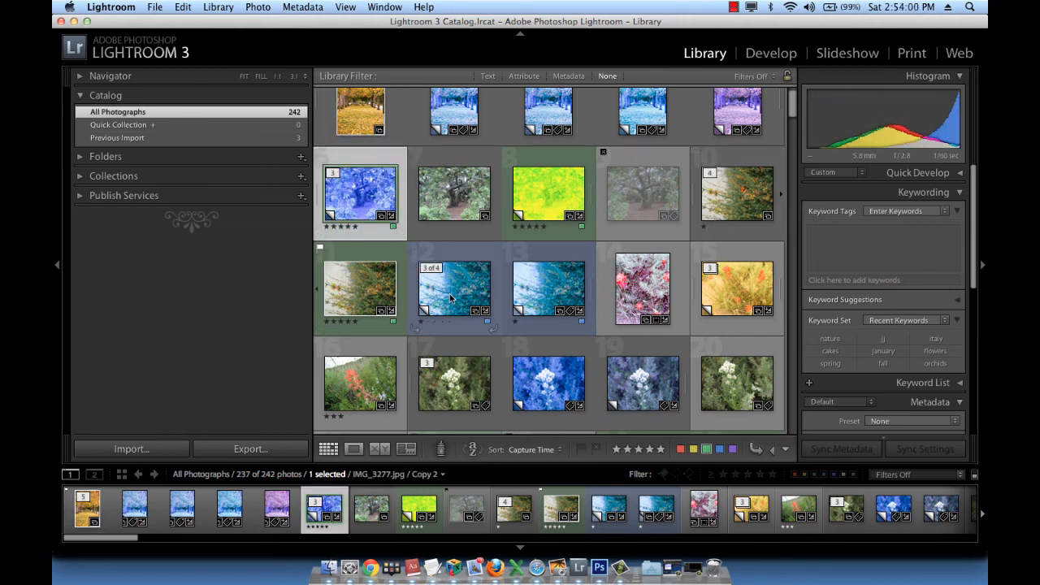
super+click(451, 298)
super+click(545, 291)
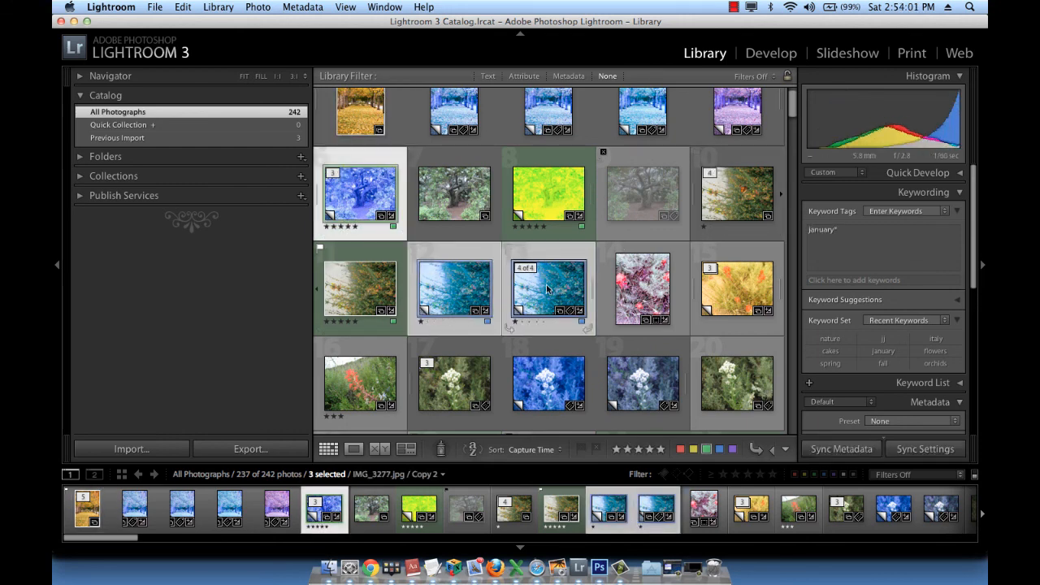
super+click(550, 385)
super+click(653, 386)
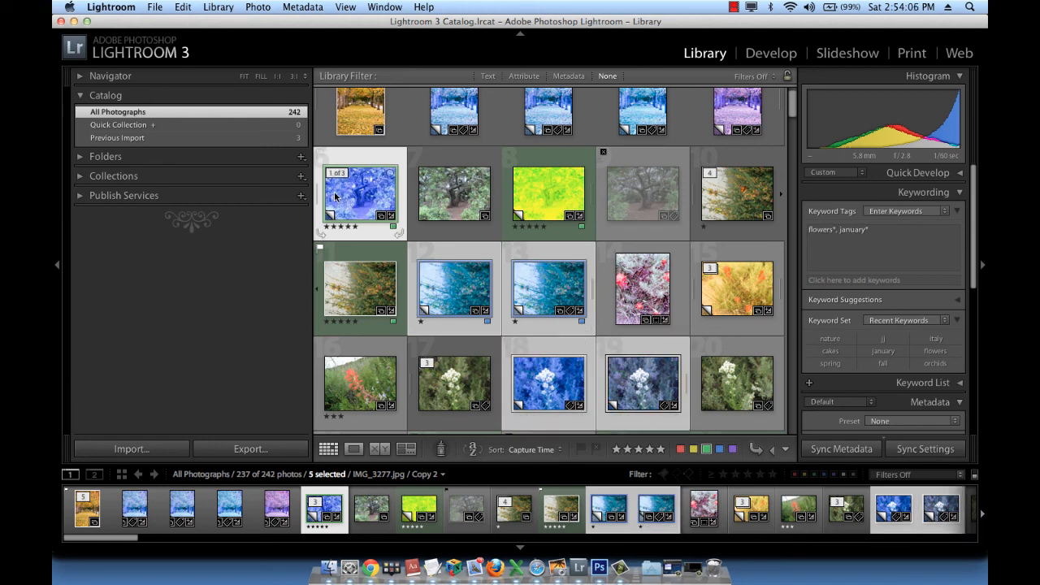
drag(334, 193, 151, 124)
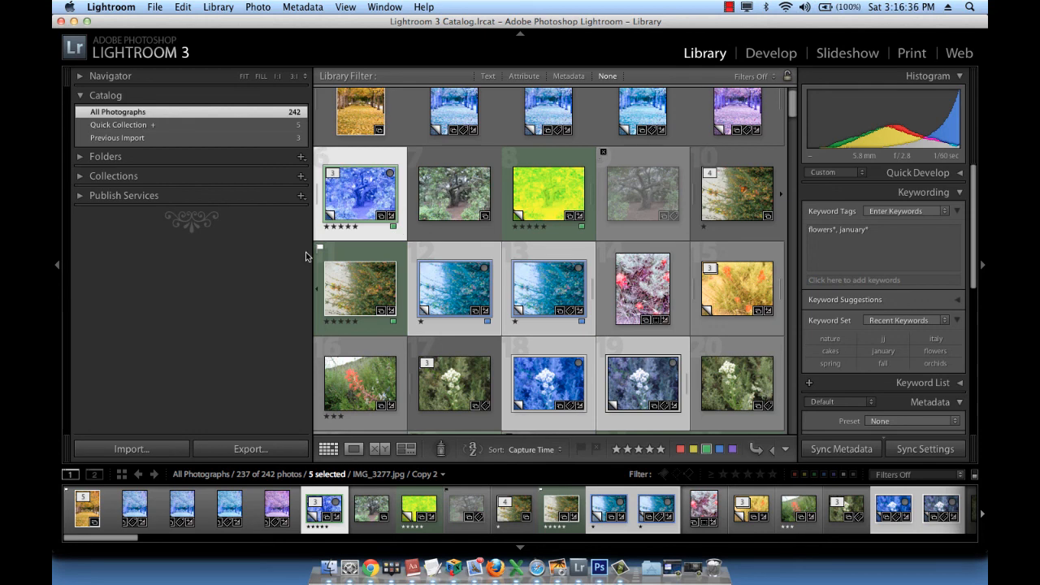
click(235, 125)
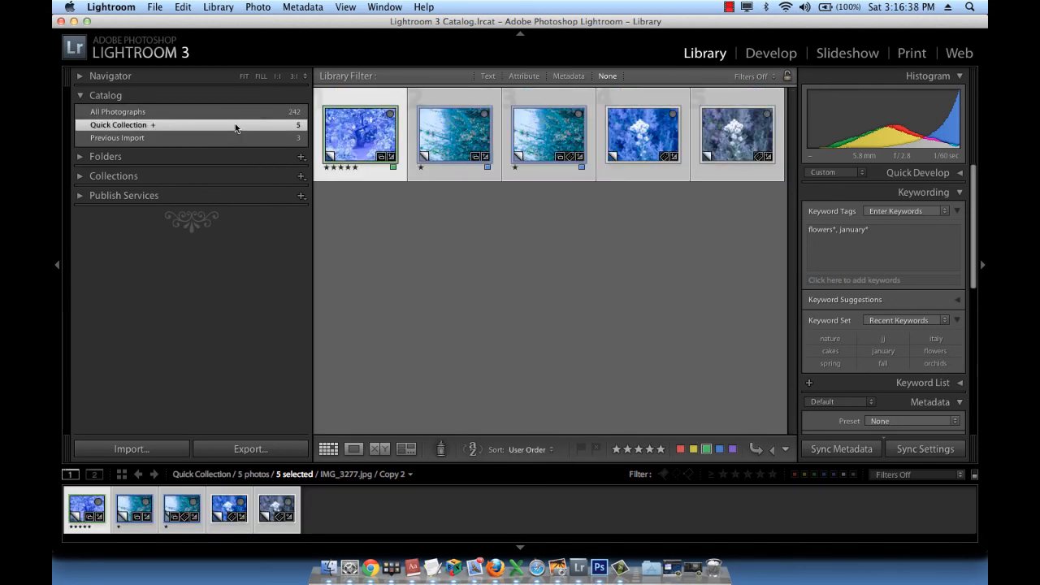